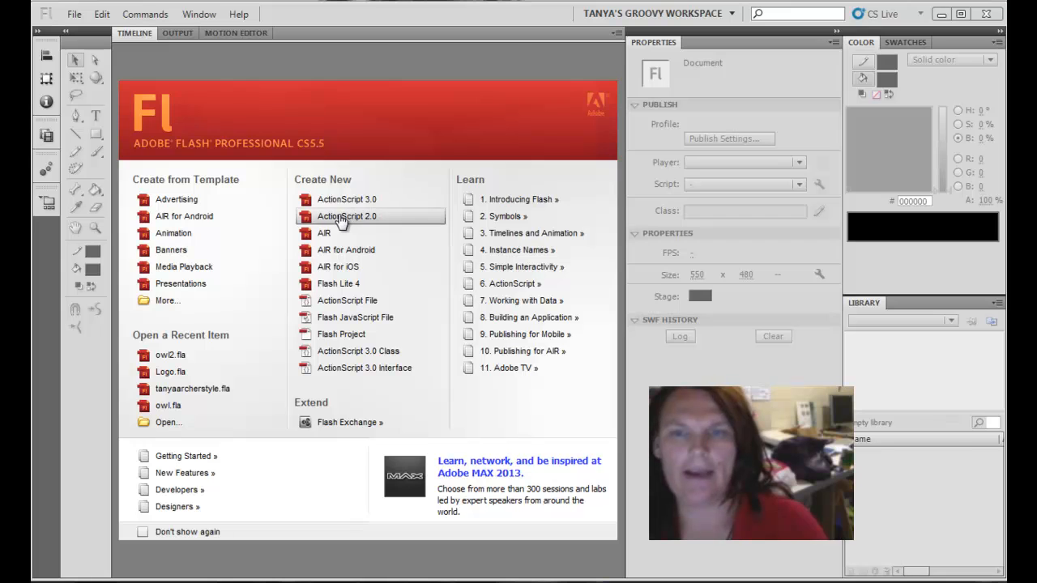
# Create a new ActionScript 2.0 document, expand the timeline, and fit the stage in the window
pyautogui.click(329, 216)
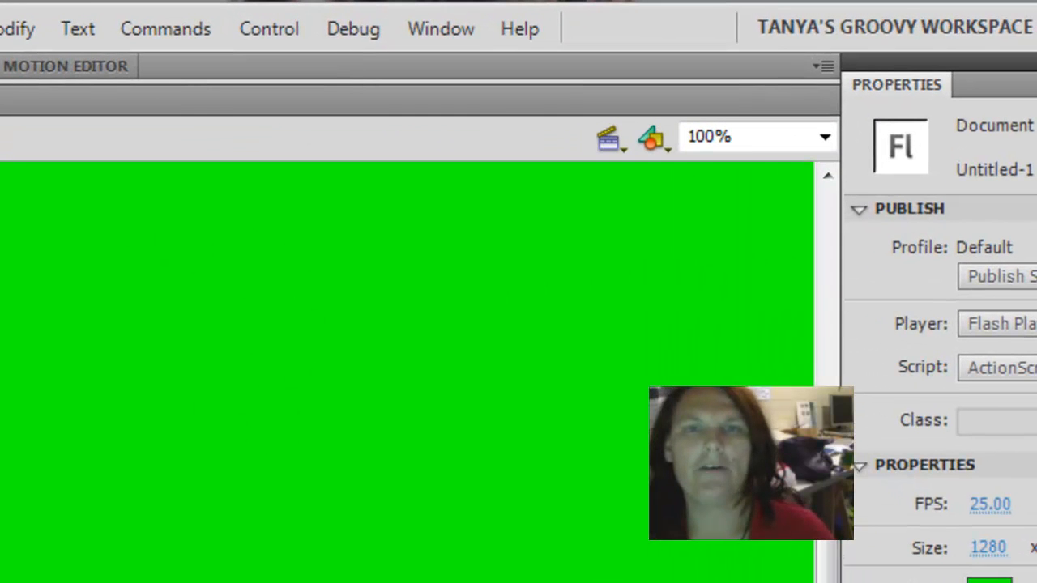
pyautogui.doubleClick(207, 72)
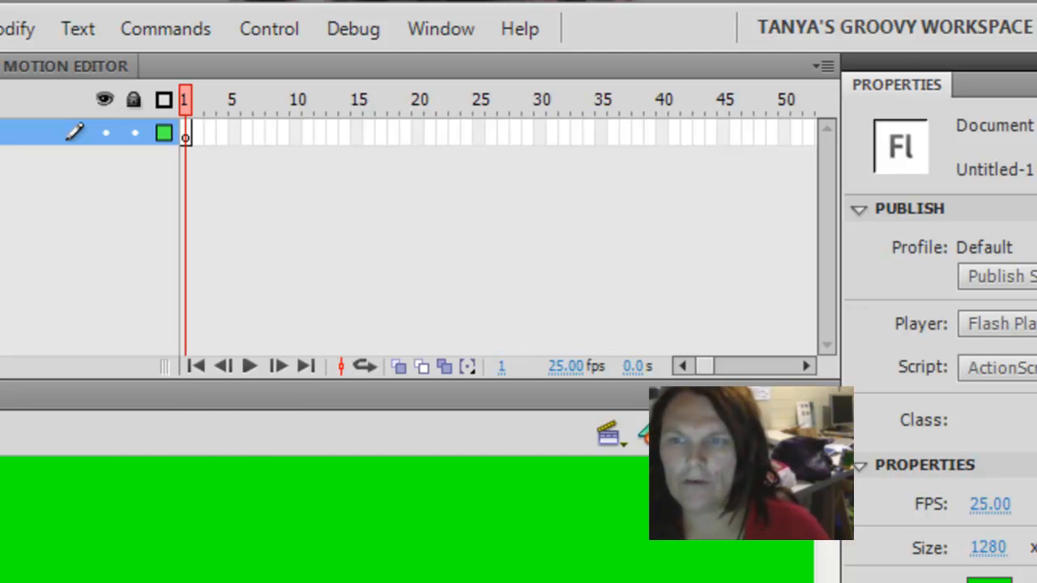
pyautogui.click(824, 432)
pyautogui.click(729, 454)
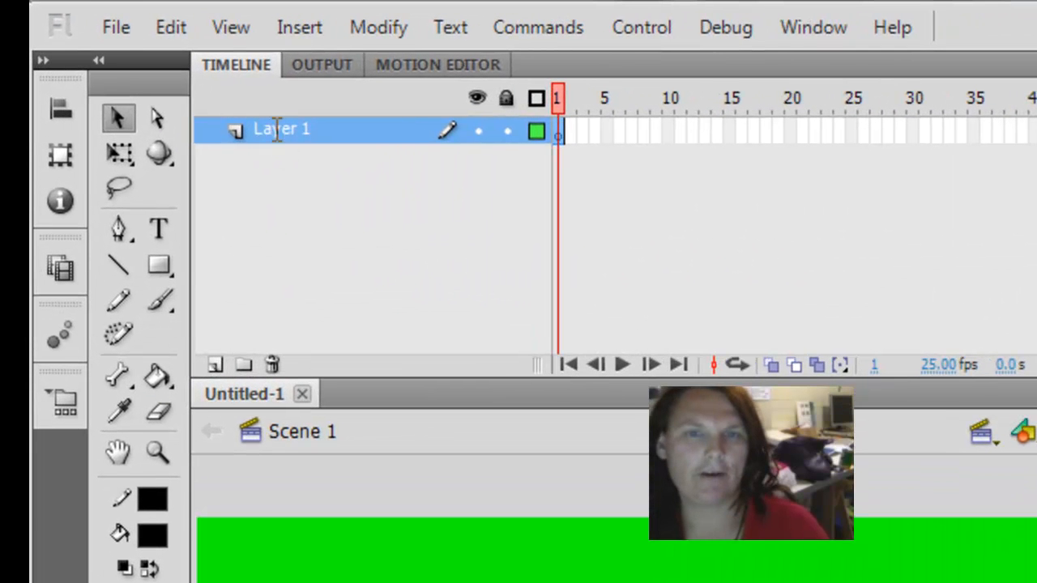
# Rename the first layer to Ground Ref
pyautogui.doubleClick(274, 128)
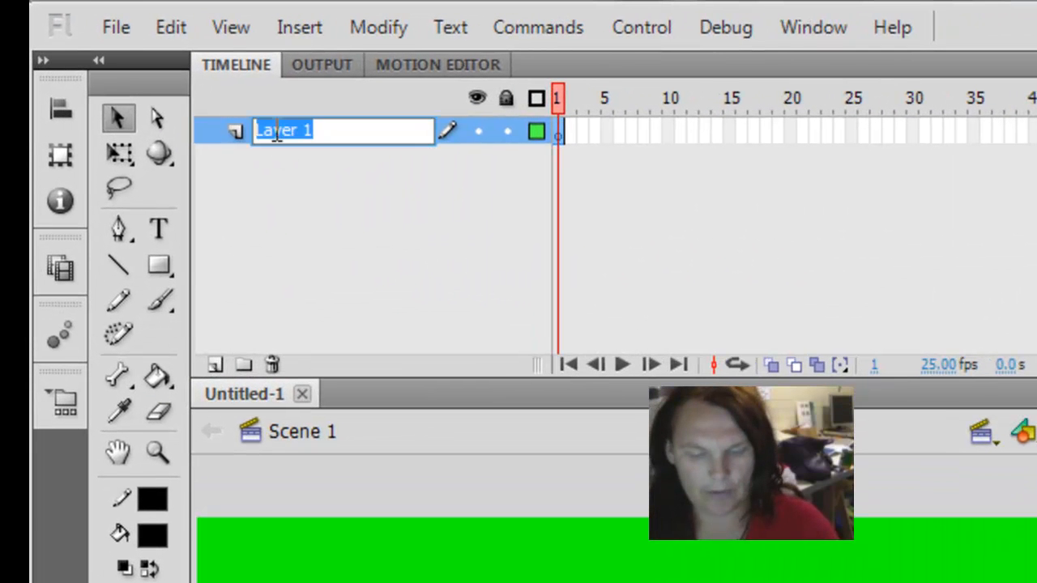
pyautogui.write('Rou')
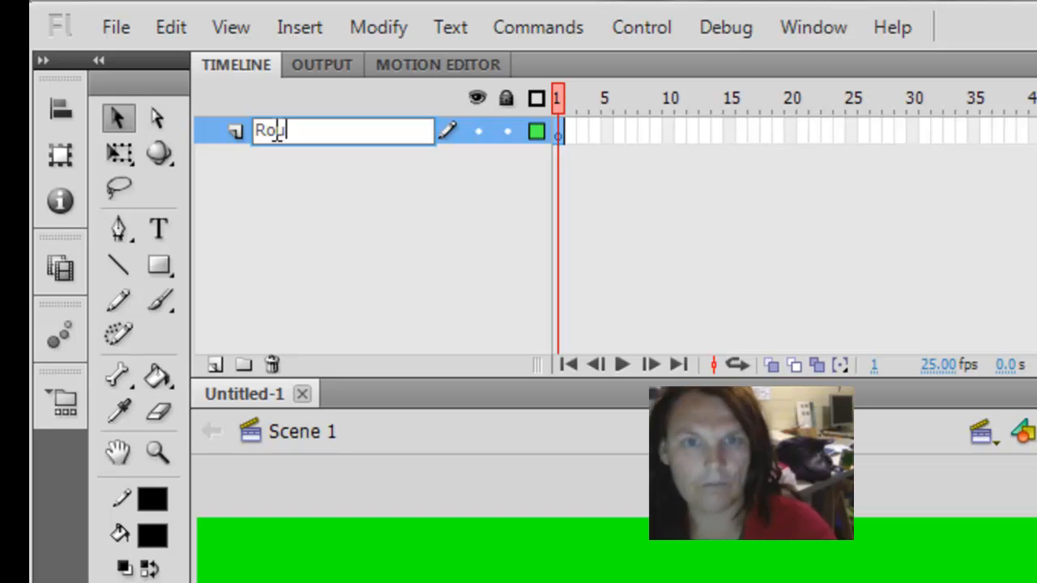
pyautogui.press('BackSpace')
pyautogui.press('BackSpace')
pyautogui.press('BackSpace')
pyautogui.write('Groun')
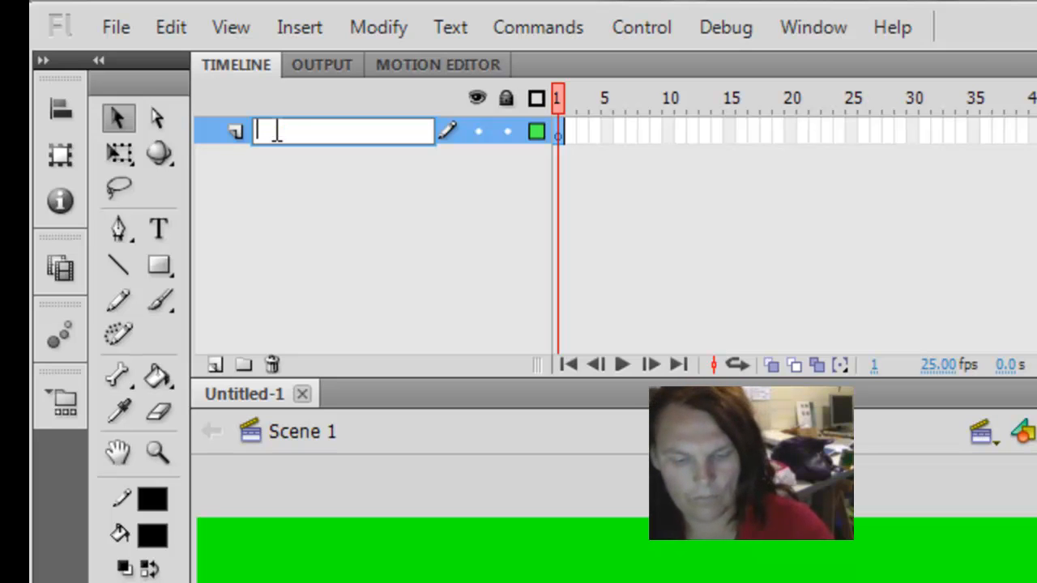
pyautogui.write('d')
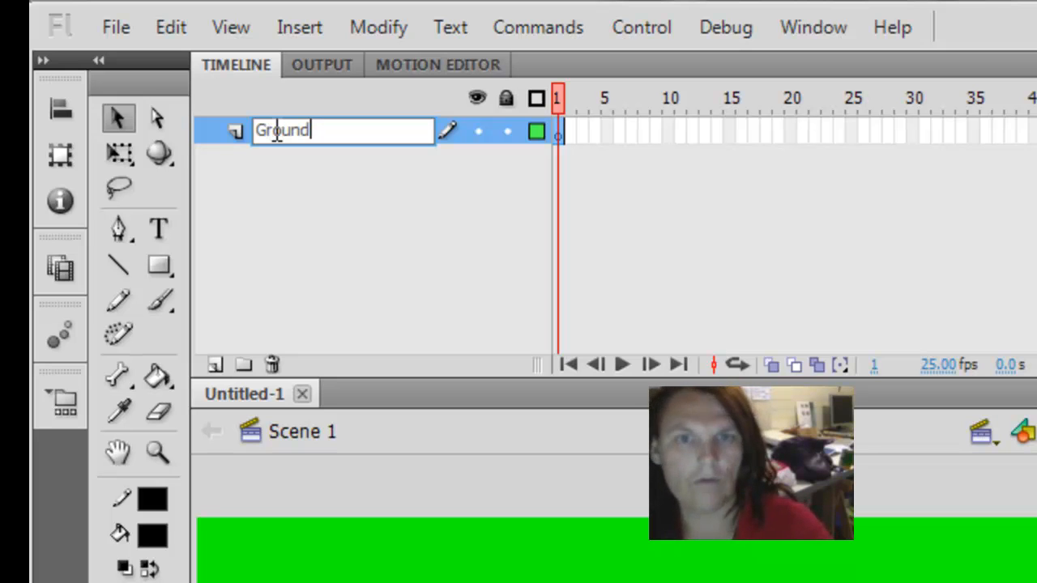
pyautogui.write(' Ref')
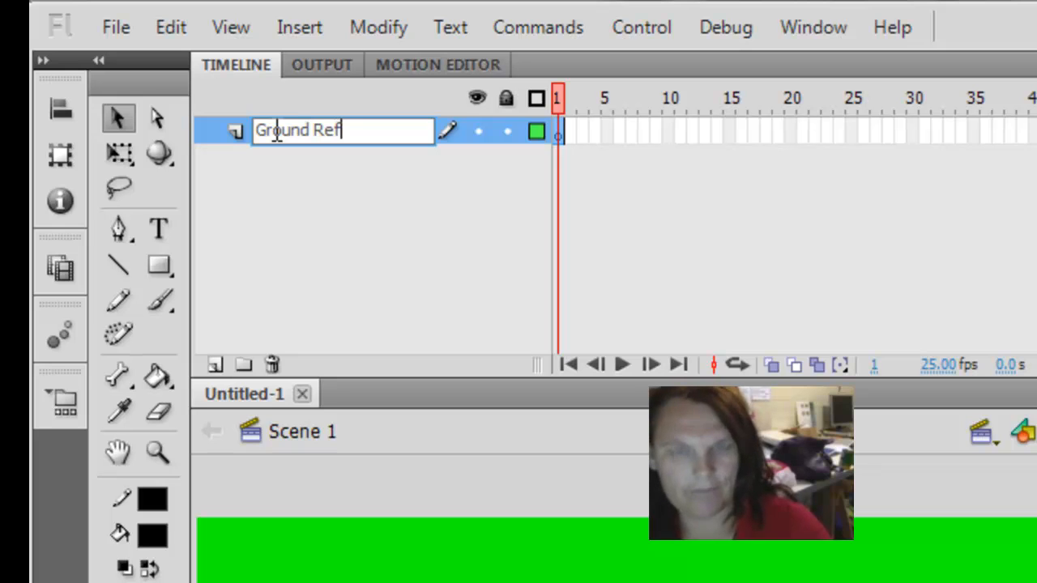
pyautogui.press('Return')
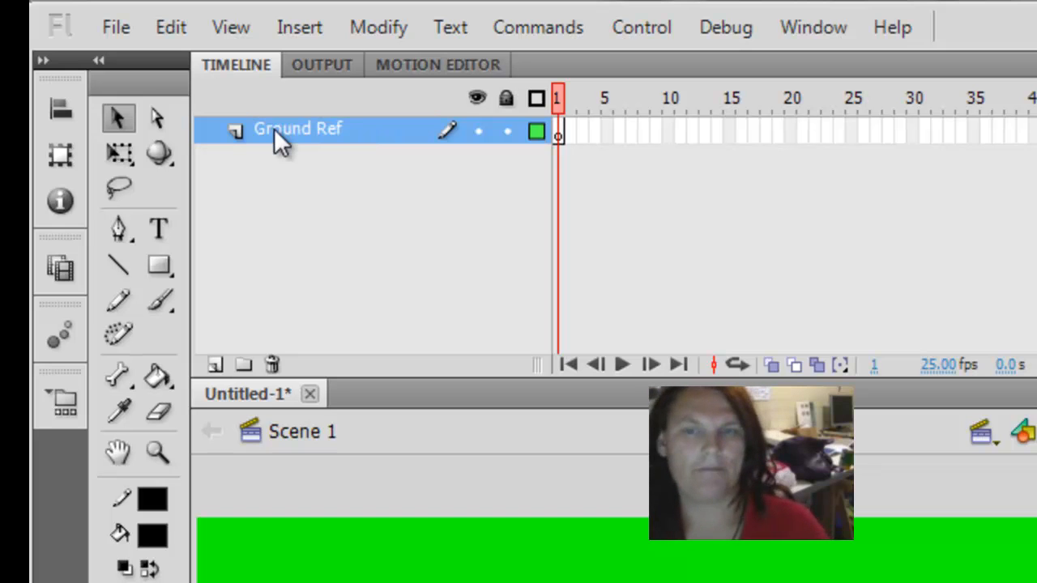
# Draw a straight horizontal ground line across the lower part of the stage and switch to the Brush tool
pyautogui.click(120, 264)
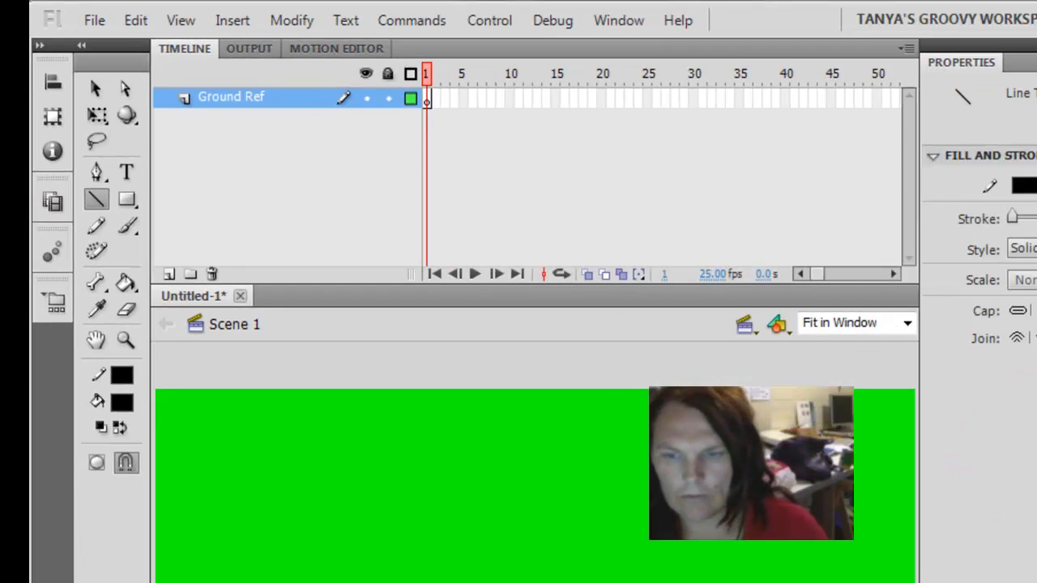
pyautogui.moveTo(216, 491); pyautogui.dragTo(562, 491)
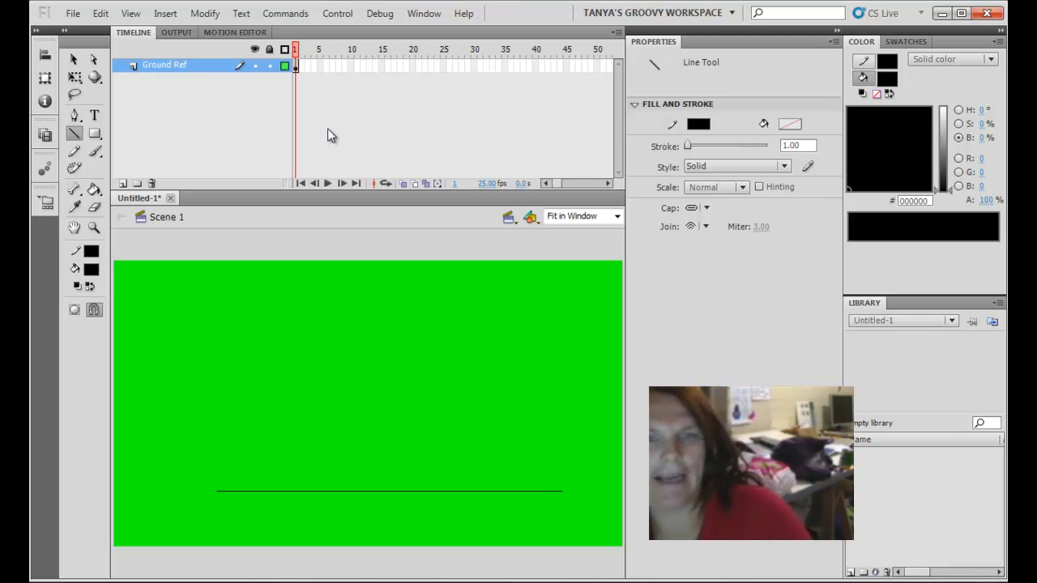
pyautogui.click(95, 153)
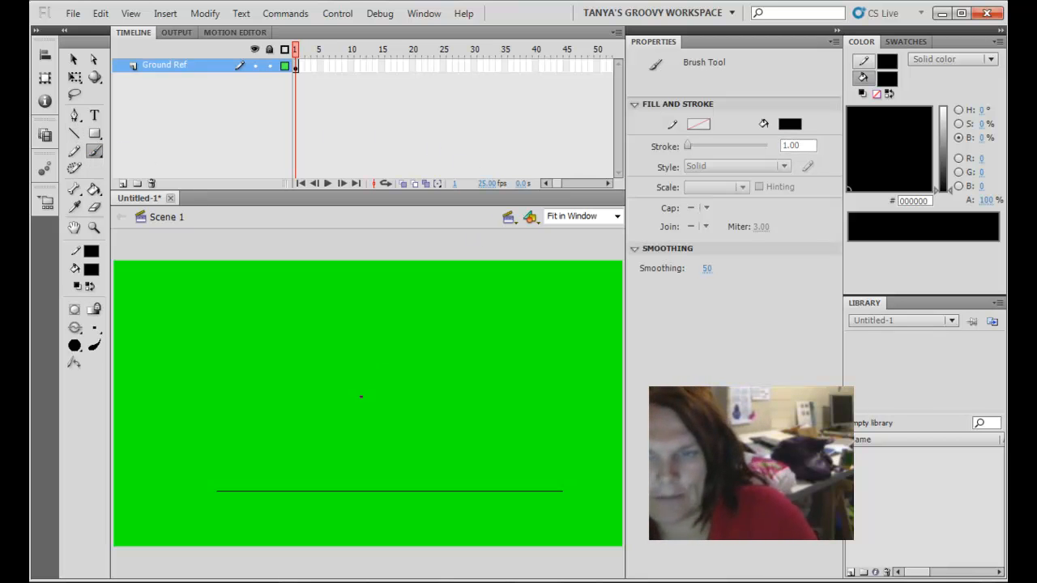
pyautogui.moveTo(372, 387)
pyautogui.mouseDown()
pyautogui.moveTo(363, 394)
pyautogui.moveTo(374, 397)
pyautogui.mouseUp()
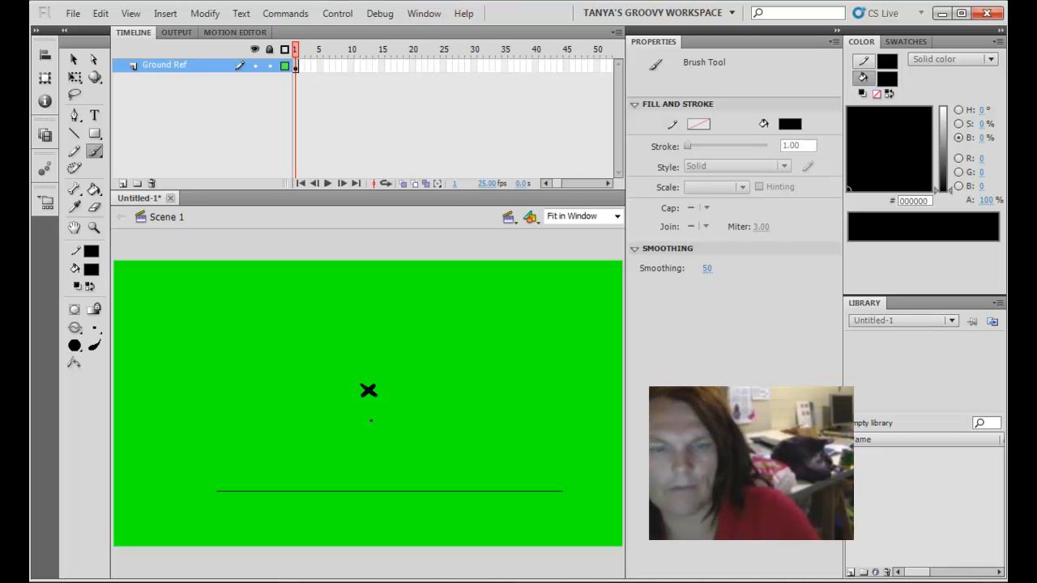
pyautogui.hotkey('ctrl', 'z')
pyautogui.hotkey('ctrl', 'z')
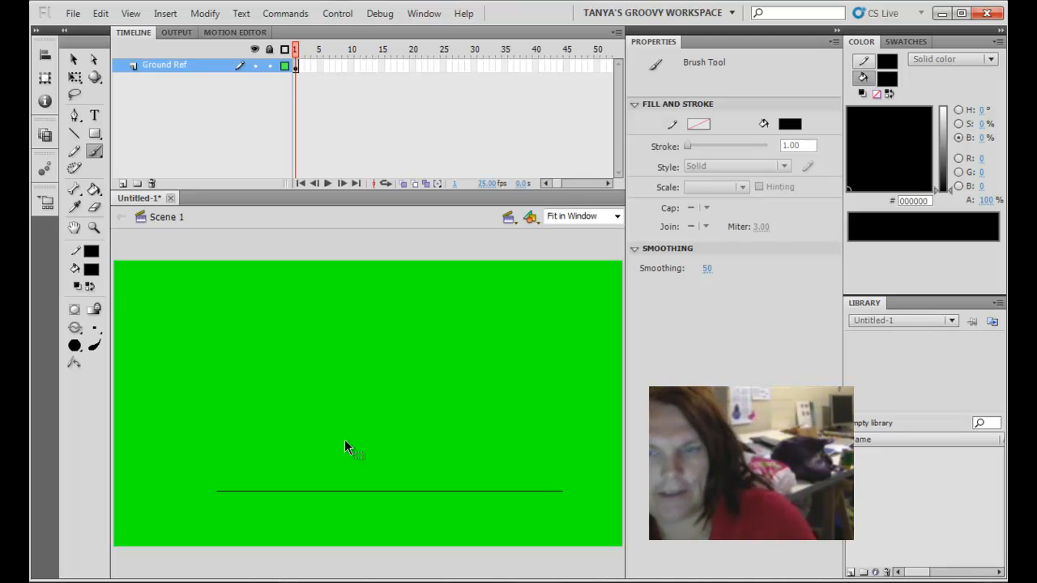
# Enable pen pressure for the brush and paint a small black X above the ground line
pyautogui.click(94, 345)
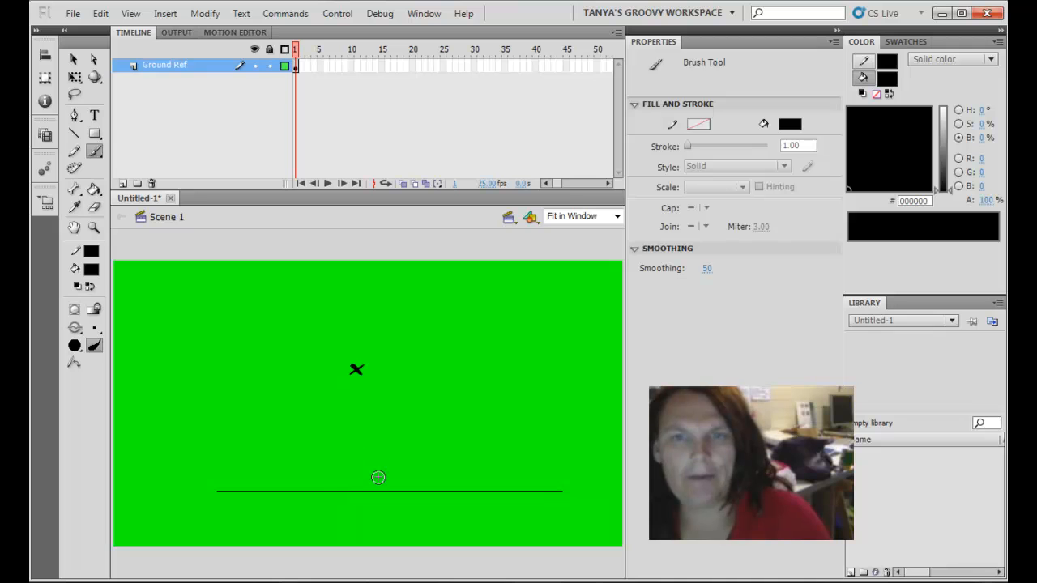
# Add a new layer above Ground Ref and name it Leg Ruff
pyautogui.click(123, 184)
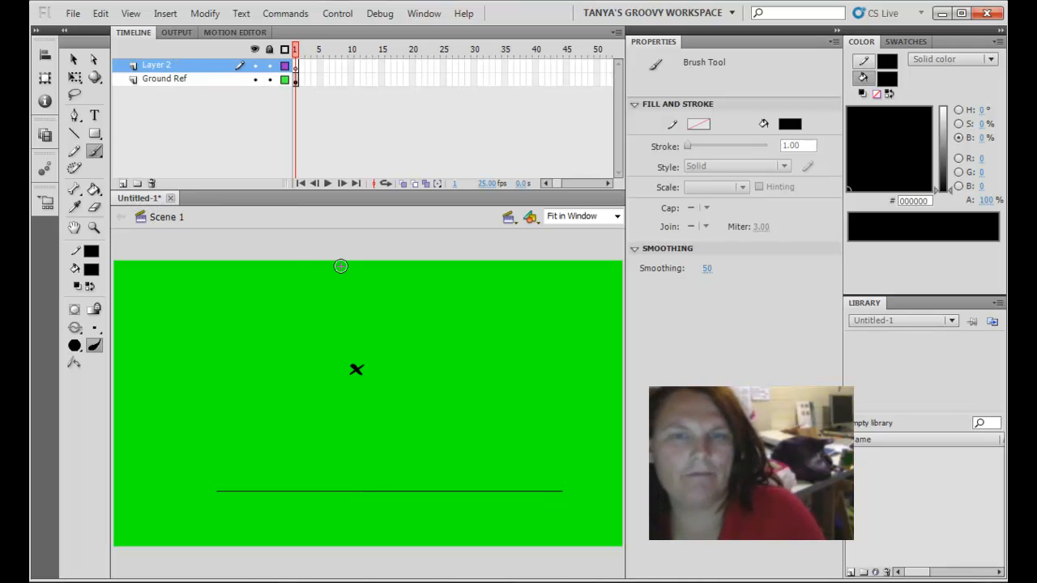
pyautogui.doubleClick(159, 65)
pyautogui.write('Le')
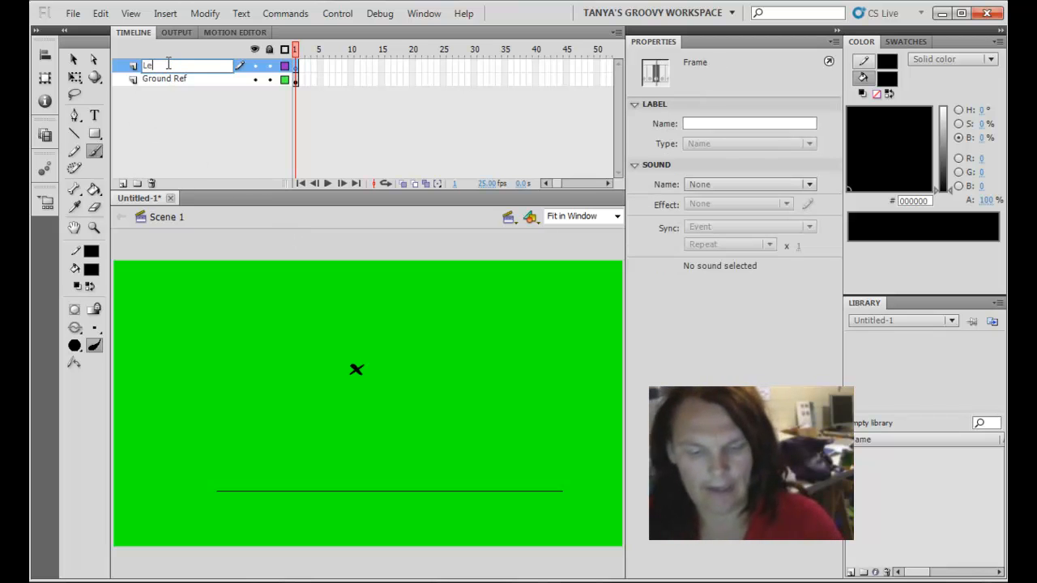
pyautogui.write('g Ref')
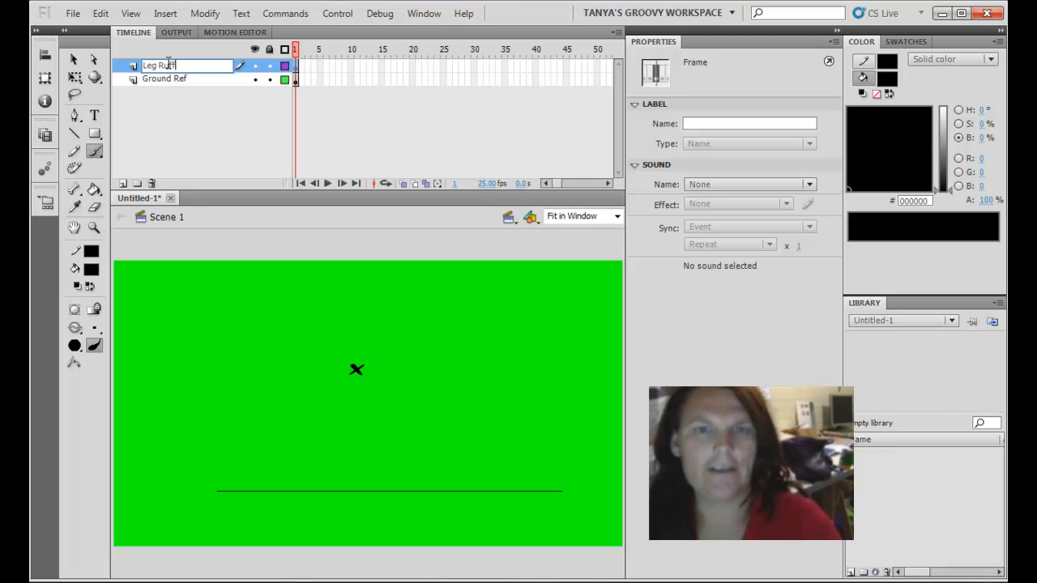
pyautogui.press('Return')
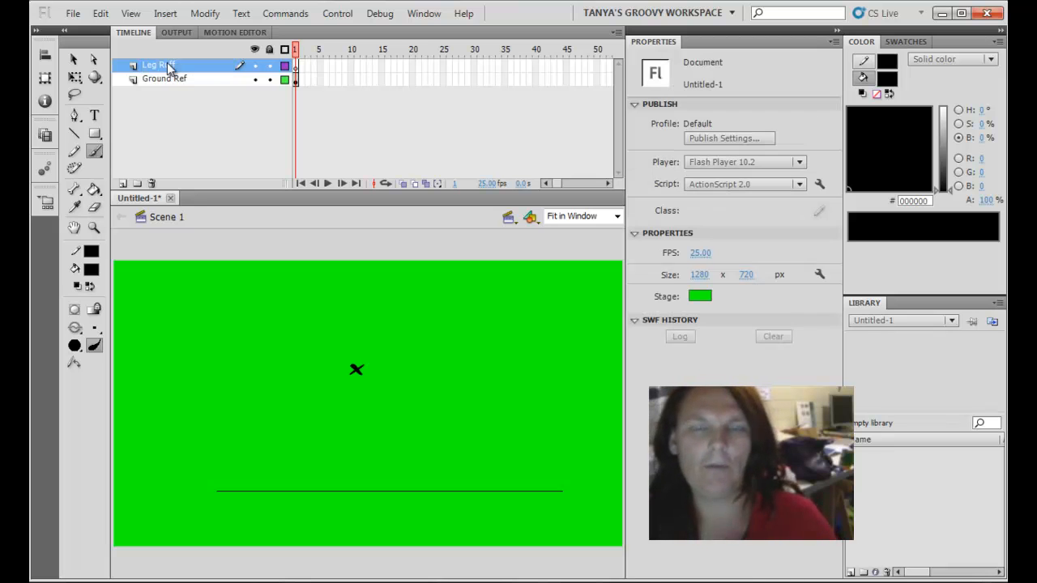
# Set the fill colour to red (FF0000) and lock the Ground Ref layer
pyautogui.click(90, 270)
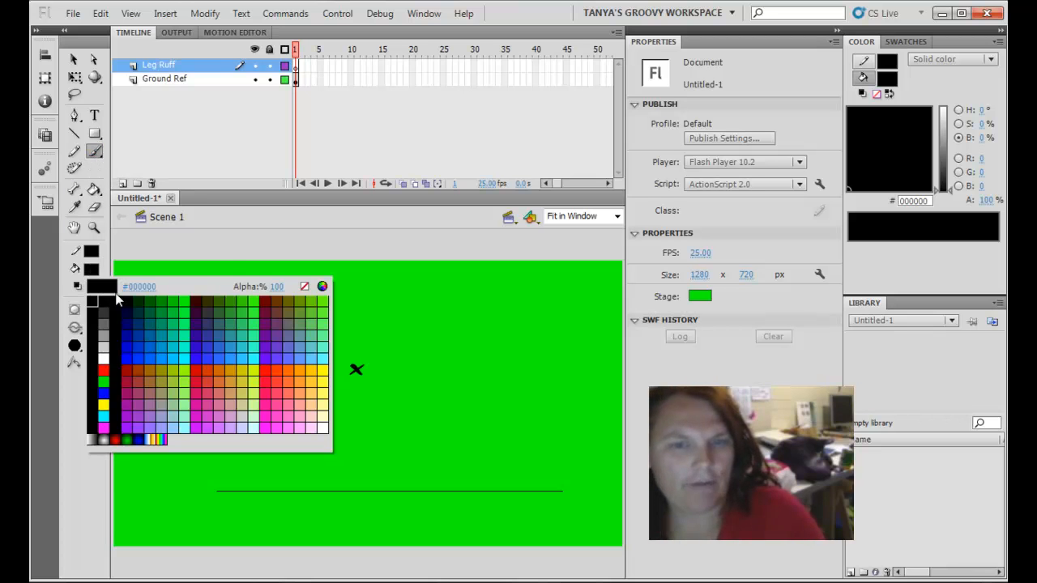
pyautogui.click(113, 359)
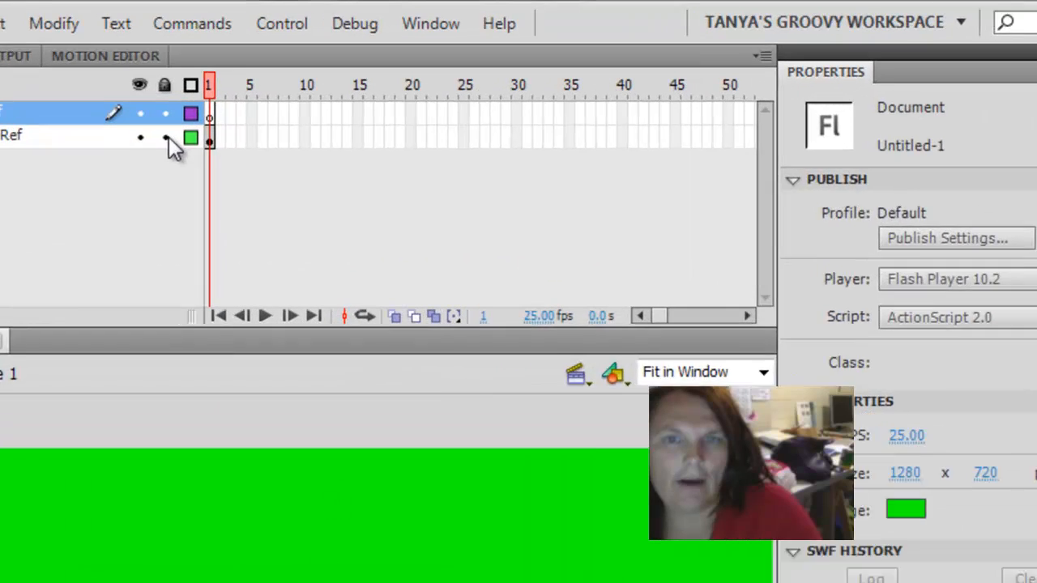
pyautogui.click(267, 81)
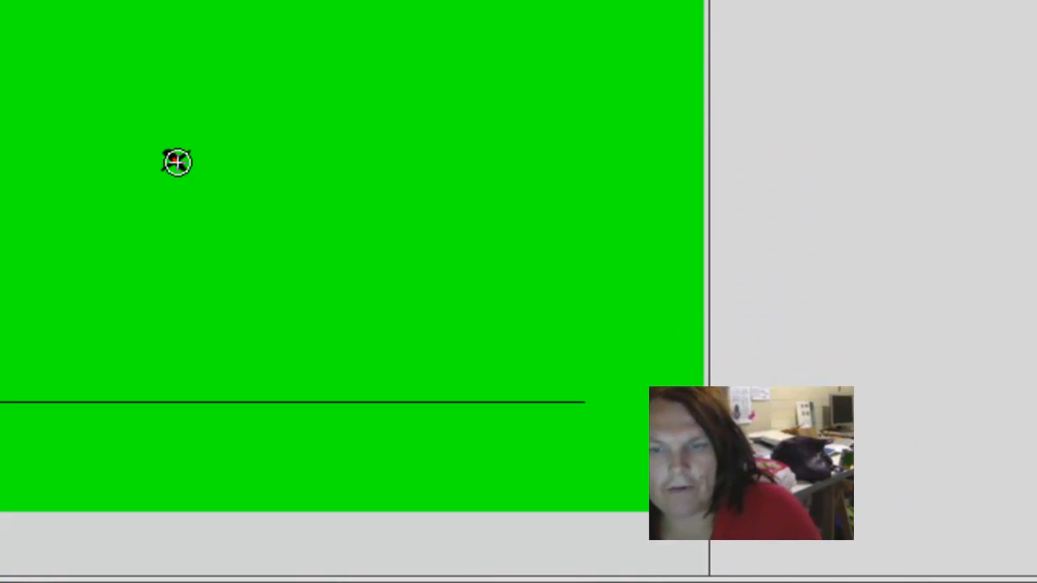
# Paint a straight red leg from the X down to the ground line, with an upward-angled foot and a hip dot
pyautogui.moveTo(177, 162)
pyautogui.mouseDown()
pyautogui.moveTo(199, 181)
pyautogui.moveTo(340, 417)
pyautogui.moveTo(319, 397)
pyautogui.mouseUp()
pyautogui.moveTo(368, 353); pyautogui.dragTo(319, 398)
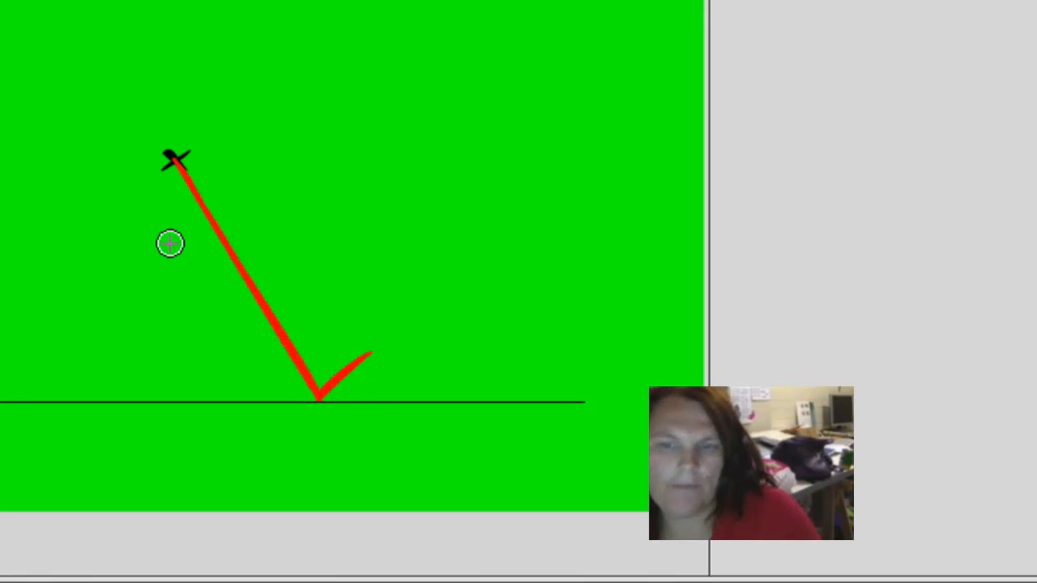
pyautogui.click(174, 158)
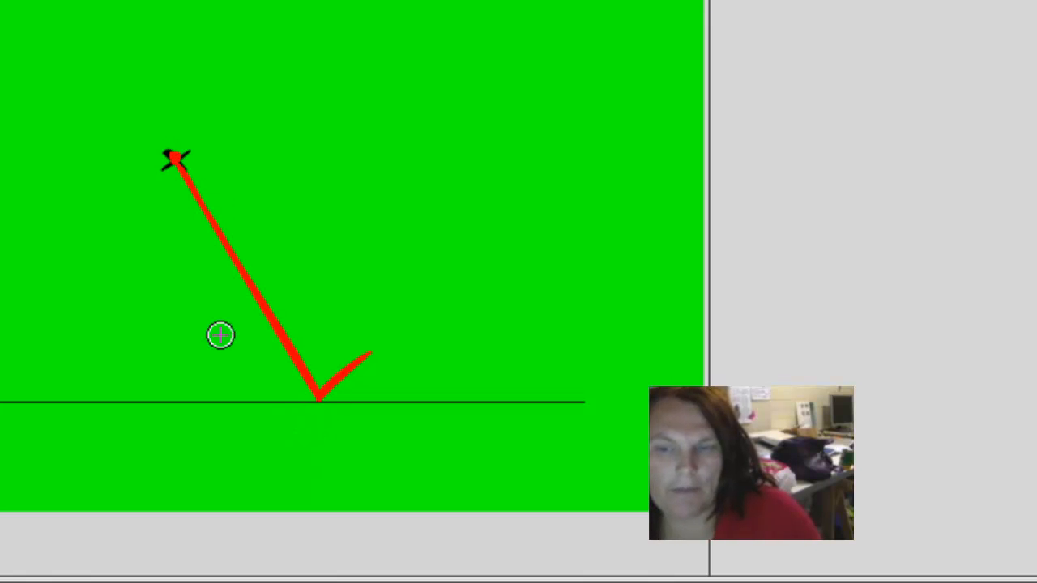
# Mark the knee with a short red cross stroke halfway down the leg
pyautogui.click(245, 277)
pyautogui.moveTo(247, 274); pyautogui.dragTo(255, 268)
pyautogui.moveTo(198, 184)
pyautogui.mouseDown()
pyautogui.moveTo(248, 245)
pyautogui.moveTo(243, 210)
pyautogui.mouseUp()
pyautogui.hotkey('ctrl', 'z')
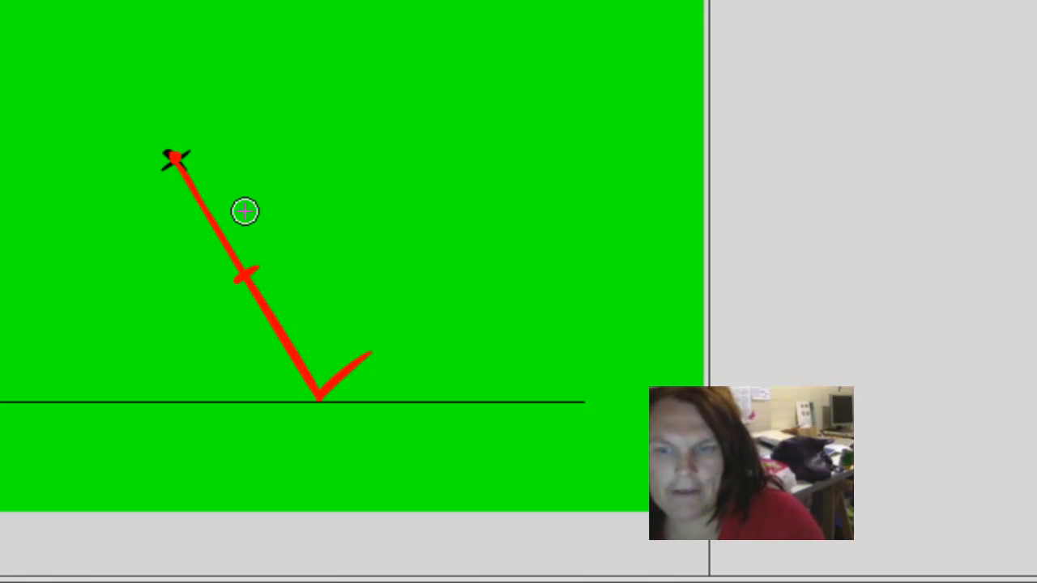
# Thicken the leg with red brush strokes along the thigh and shin, and touch up the knee and toe
pyautogui.moveTo(197, 181); pyautogui.dragTo(328, 394)
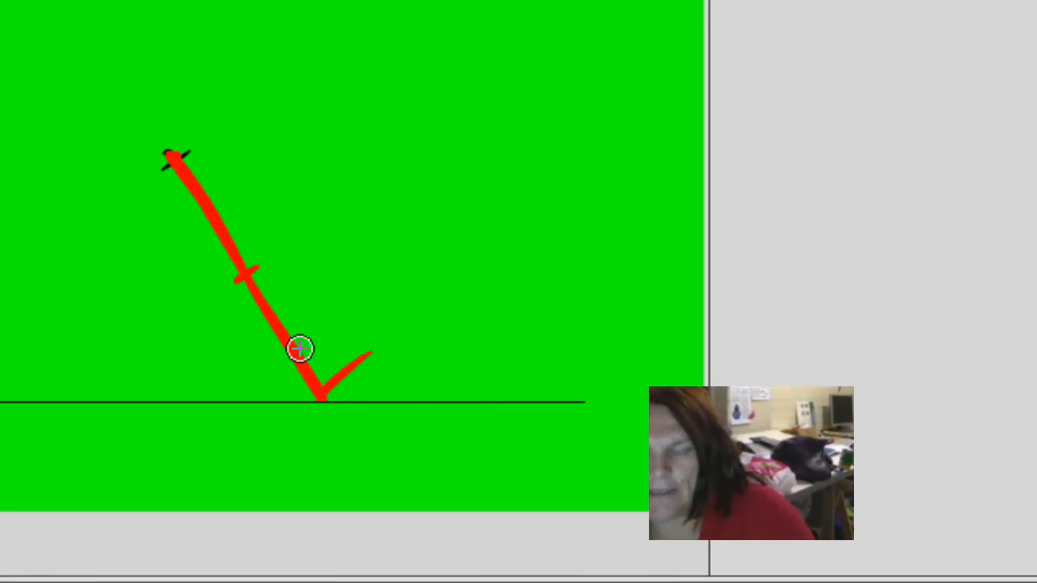
pyautogui.click(242, 276)
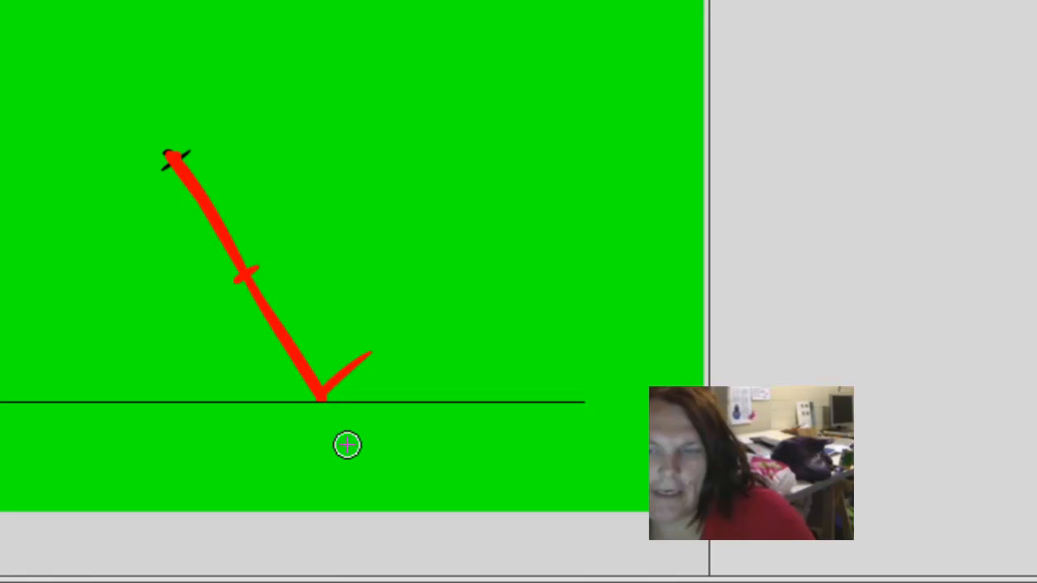
pyautogui.moveTo(371, 346); pyautogui.dragTo(378, 348)
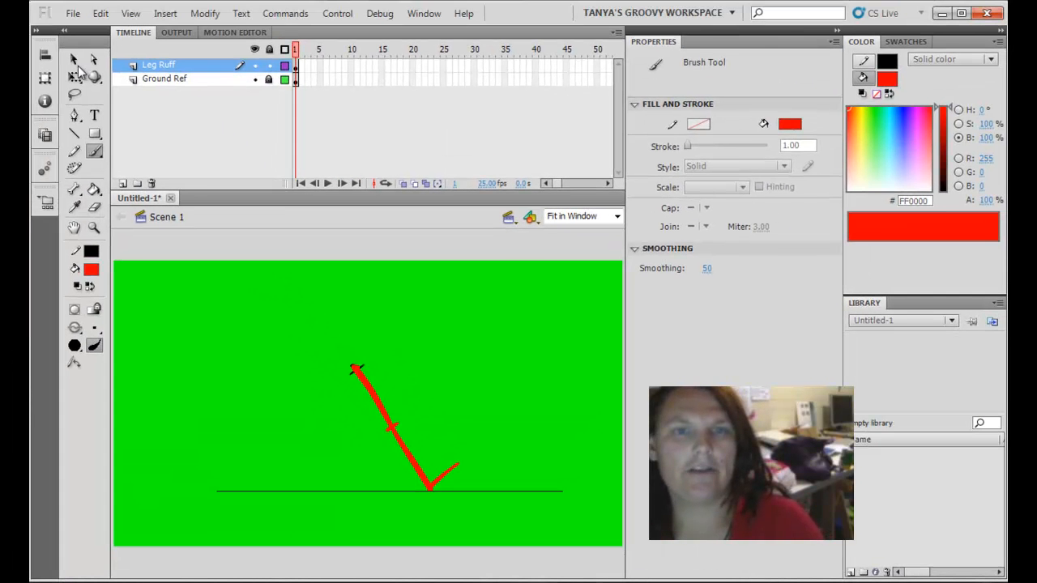
# Convert the whole red leg drawing into a Graphic symbol named D192_2D1_Walkcycles_Leg_01 with centre registration
pyautogui.click(74, 59)
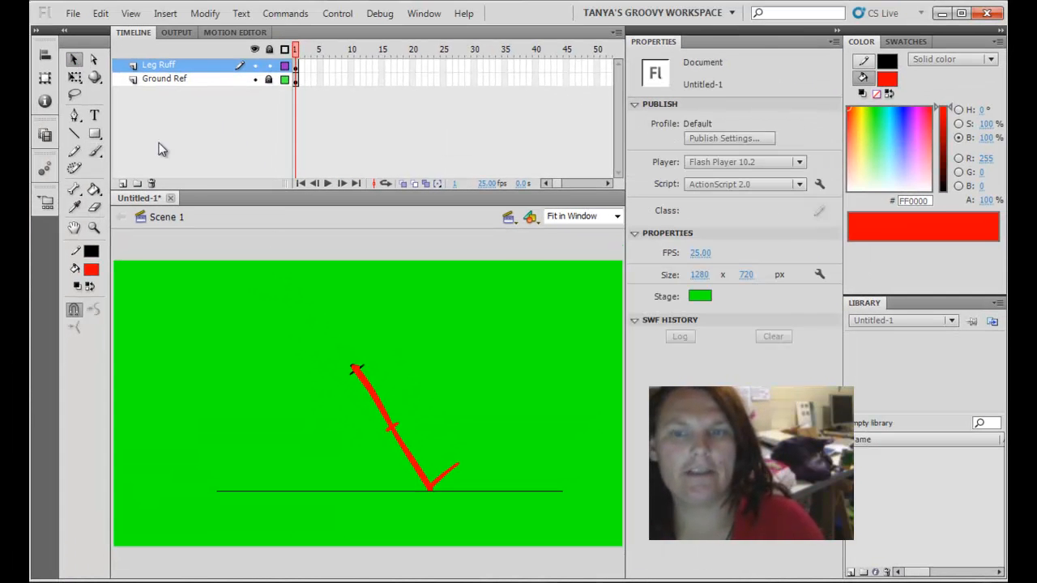
pyautogui.moveTo(321, 306)
pyautogui.mouseDown()
pyautogui.moveTo(434, 495)
pyautogui.moveTo(478, 525)
pyautogui.mouseUp()
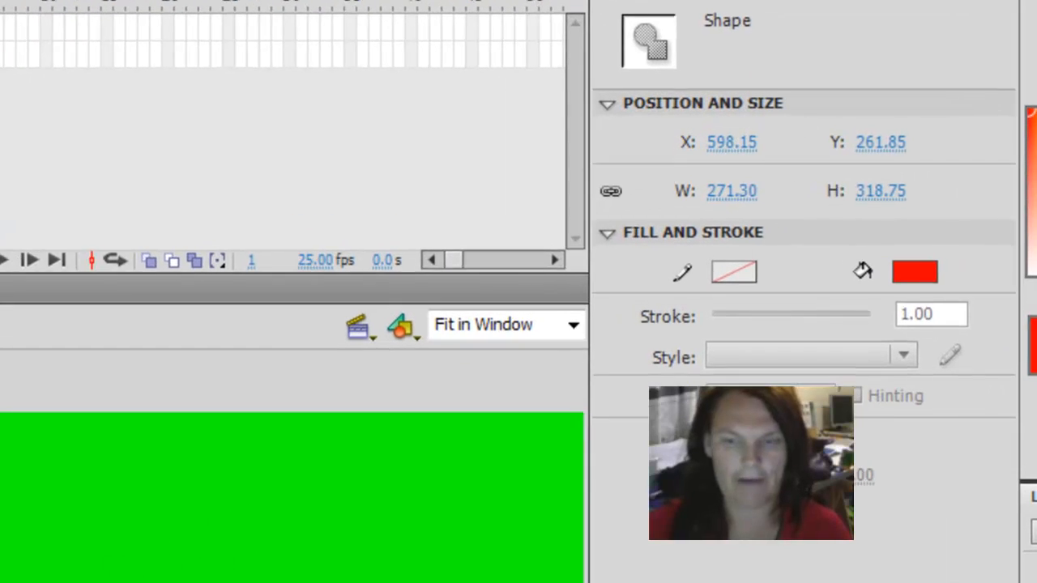
pyautogui.press('F8')
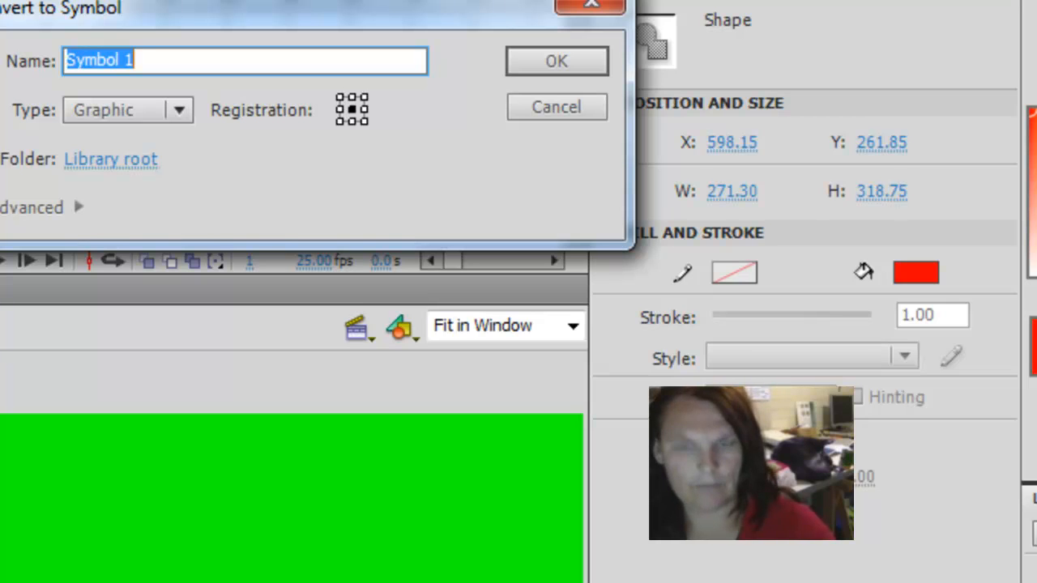
pyautogui.write('D1')
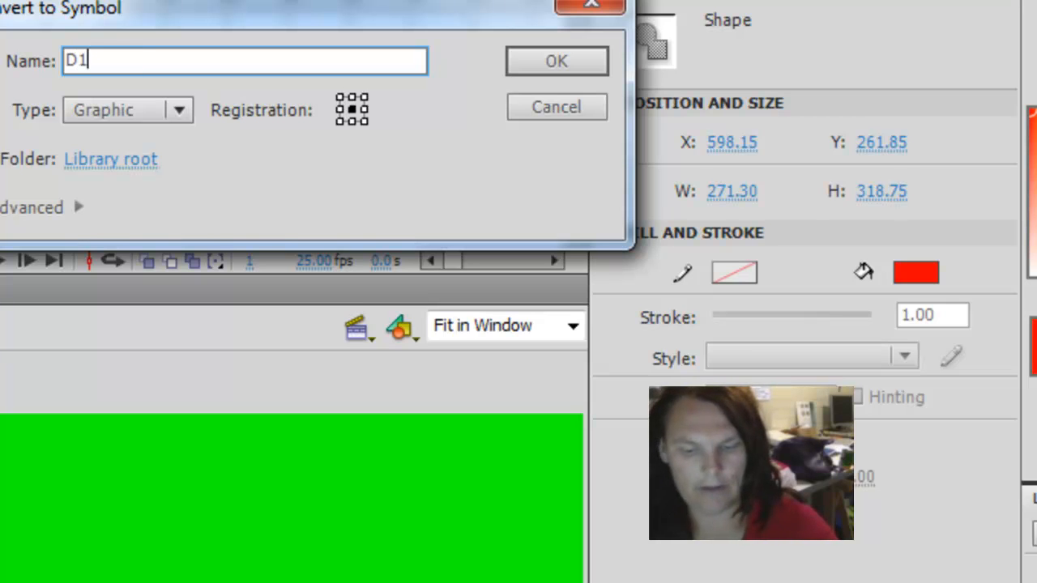
pyautogui.write('92_')
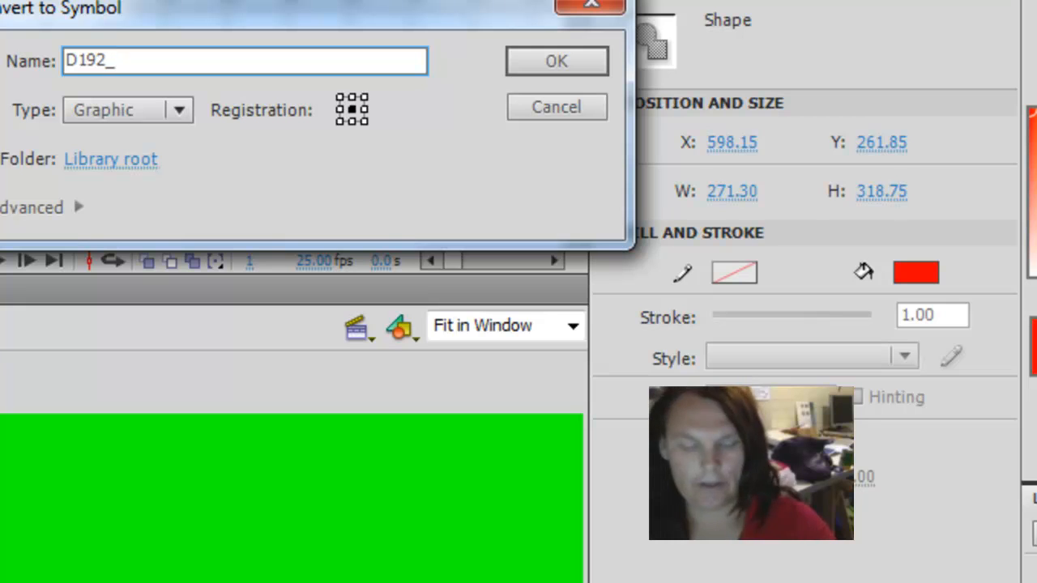
pyautogui.write('2D')
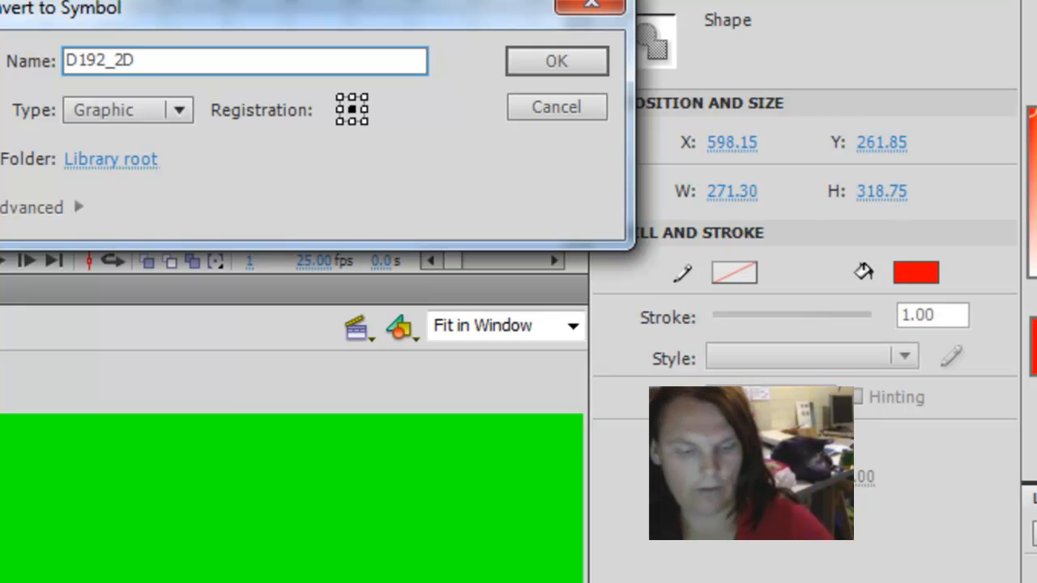
pyautogui.write('1_')
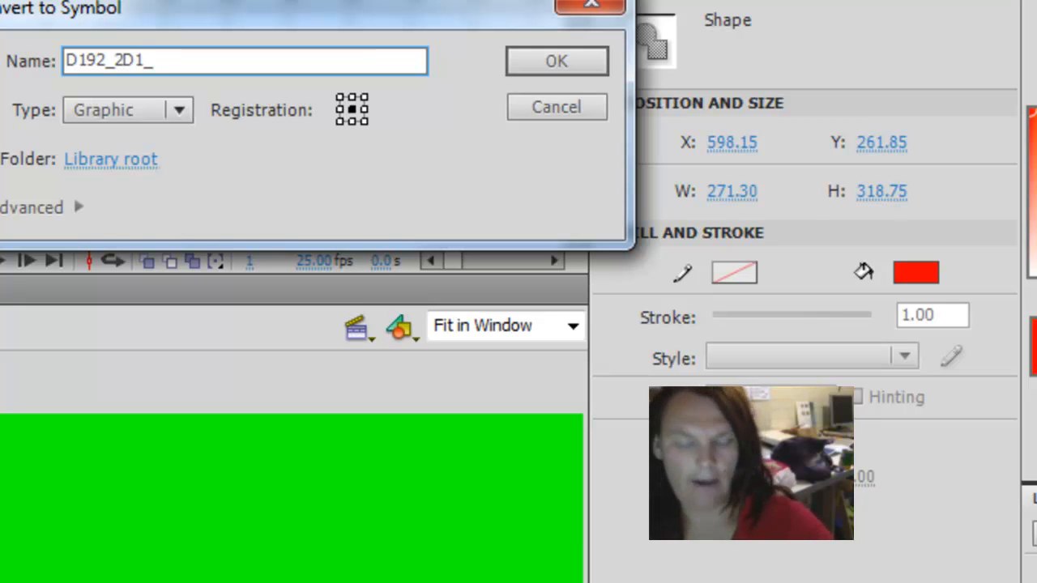
pyautogui.write('Walk')
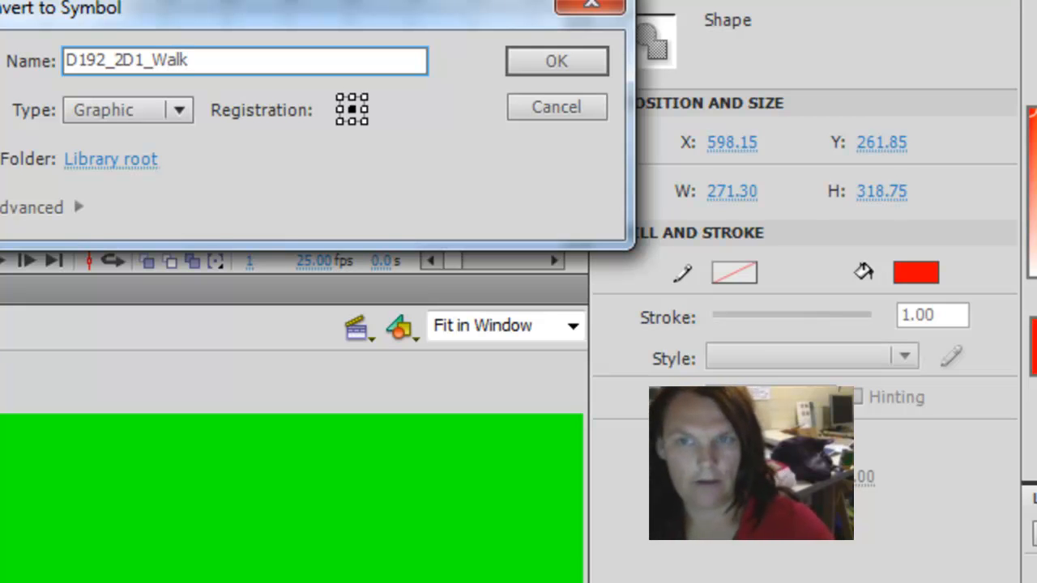
pyautogui.write('cyc')
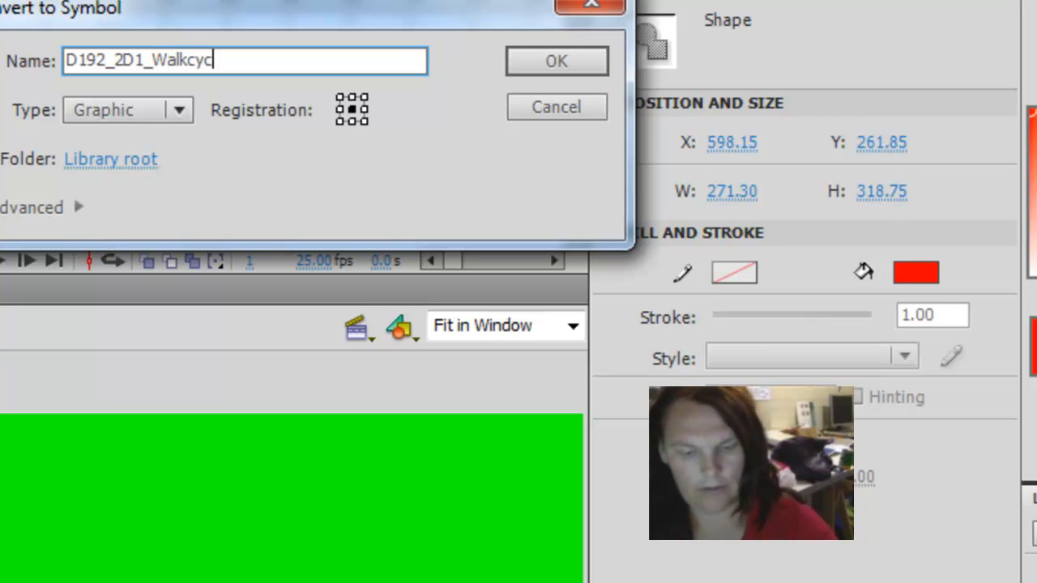
pyautogui.write('les_')
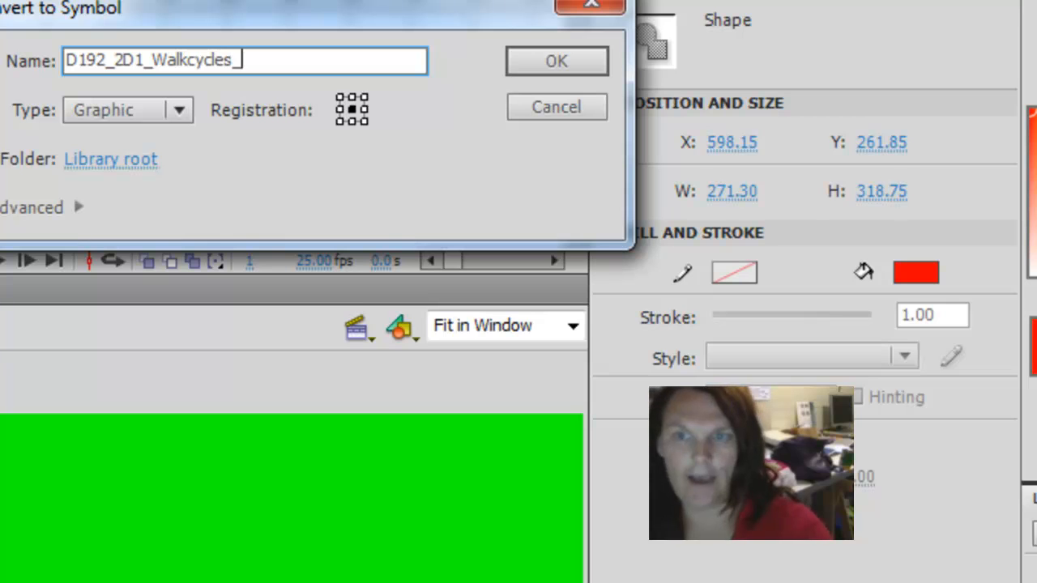
pyautogui.write('Leg')
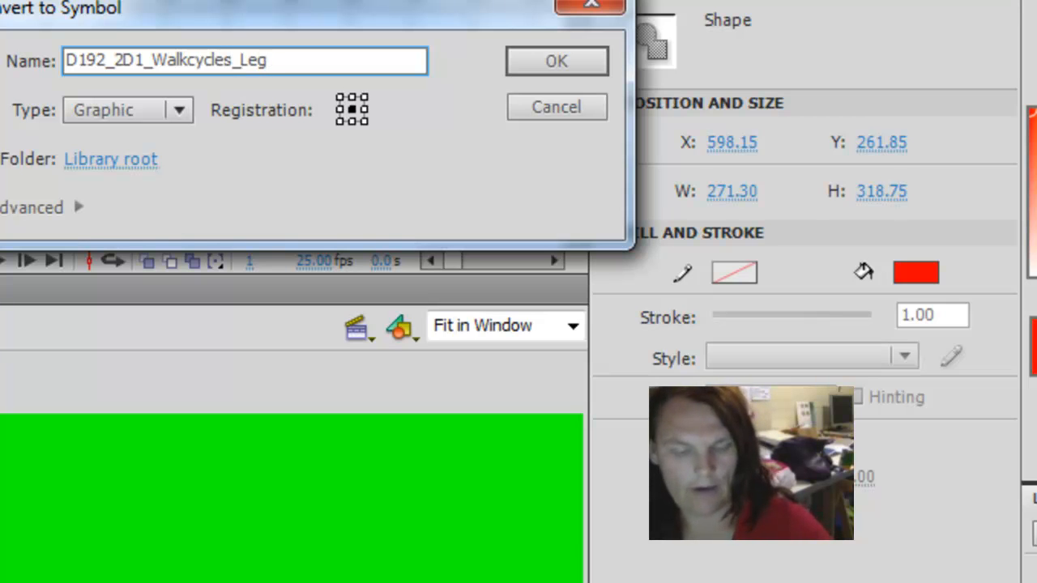
pyautogui.write('_')
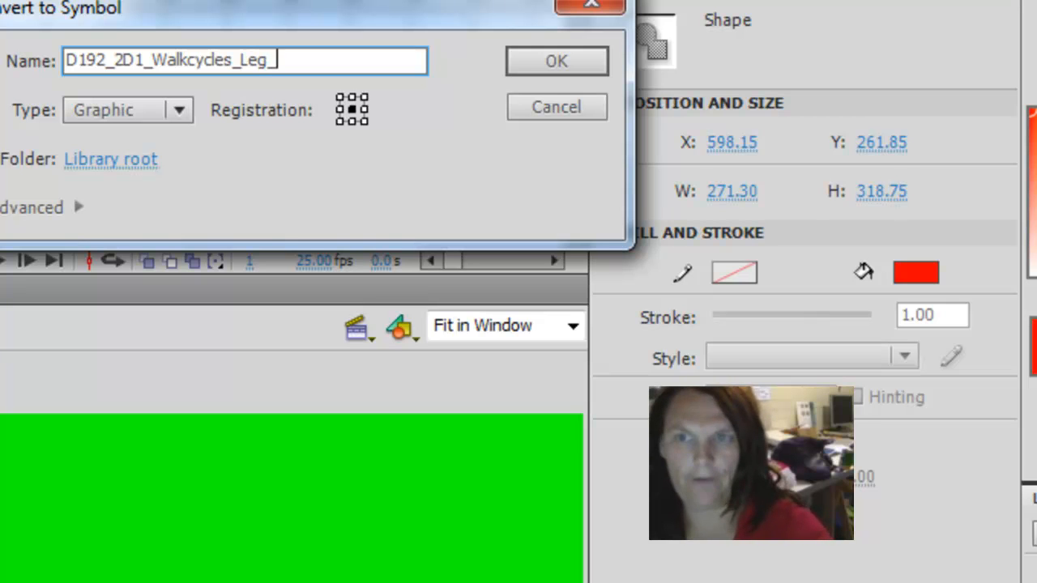
pyautogui.write('01')
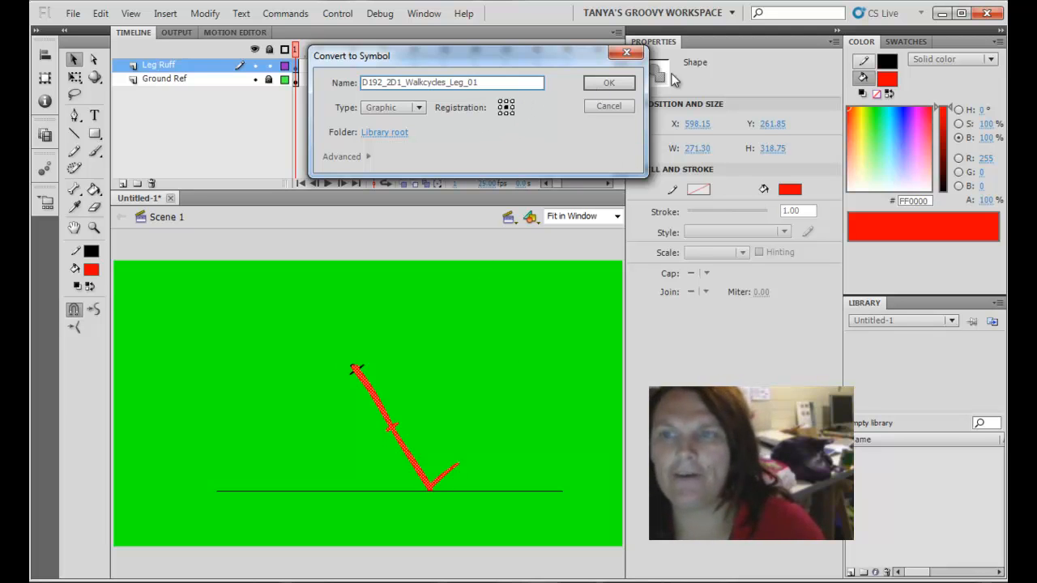
pyautogui.click(609, 84)
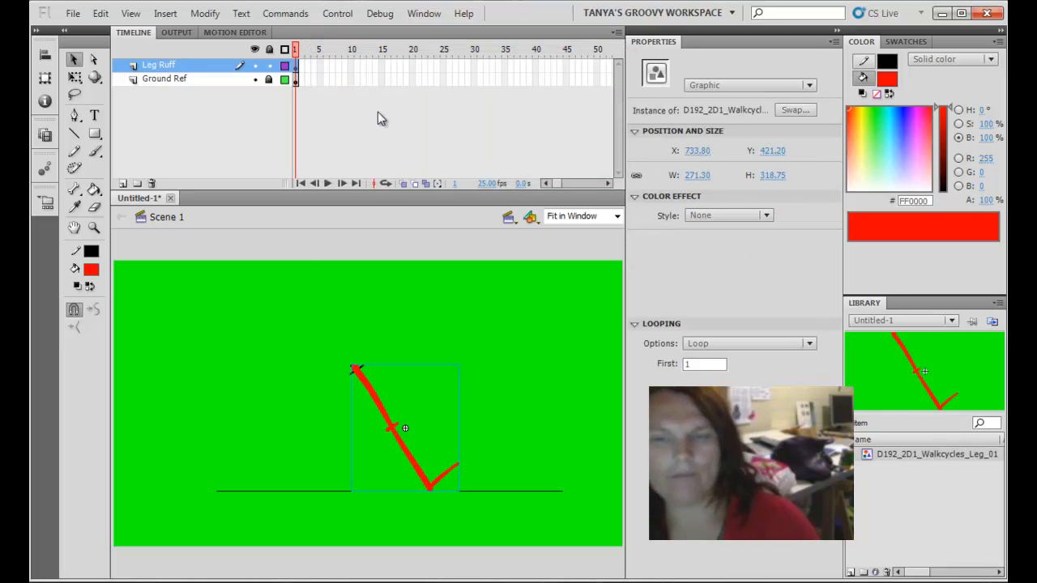
# Open the leg symbol for editing and insert a keyframe at frame 25 of Layer 1
pyautogui.doubleClick(367, 390)
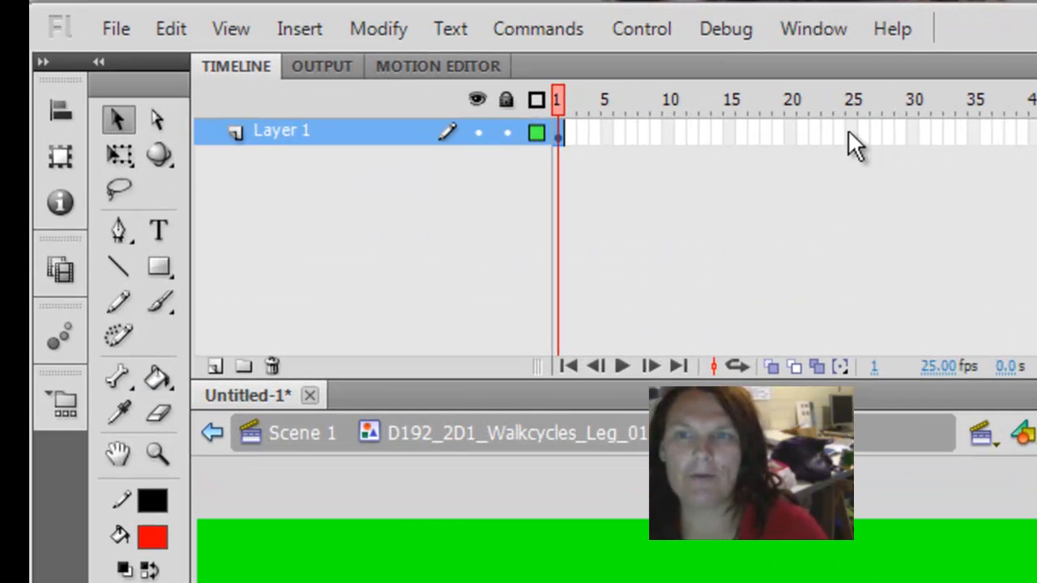
pyautogui.click(476, 70)
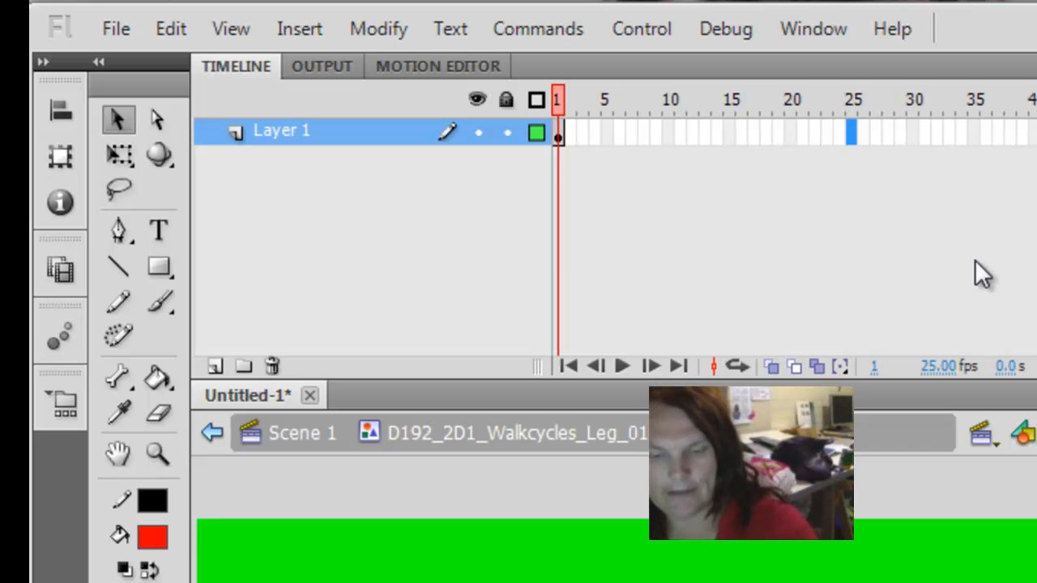
pyautogui.press('F6')
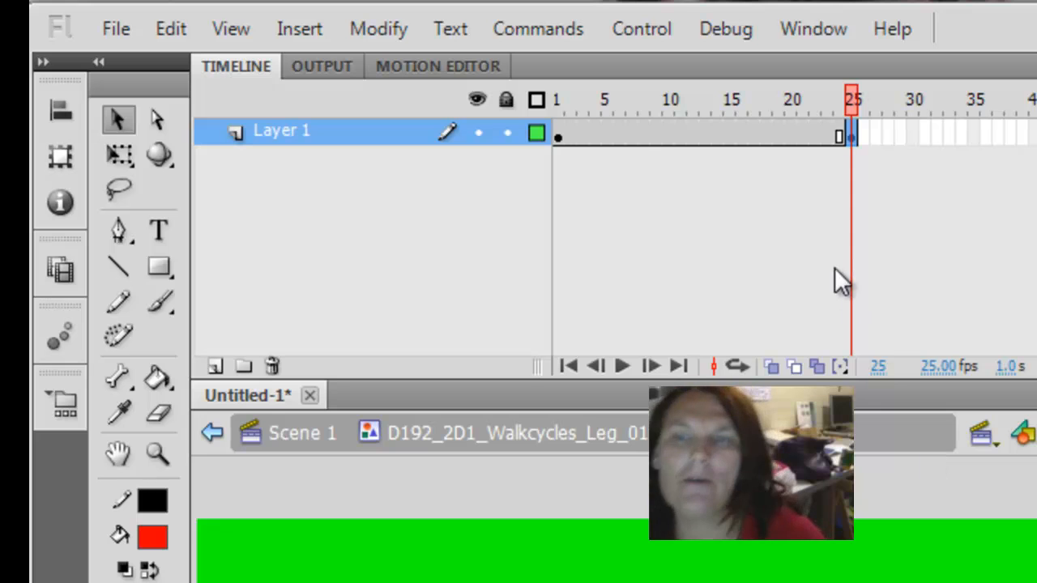
# Turn on onion skinning and insert a blank keyframe at frame 13 of Layer 1
pyautogui.click(771, 369)
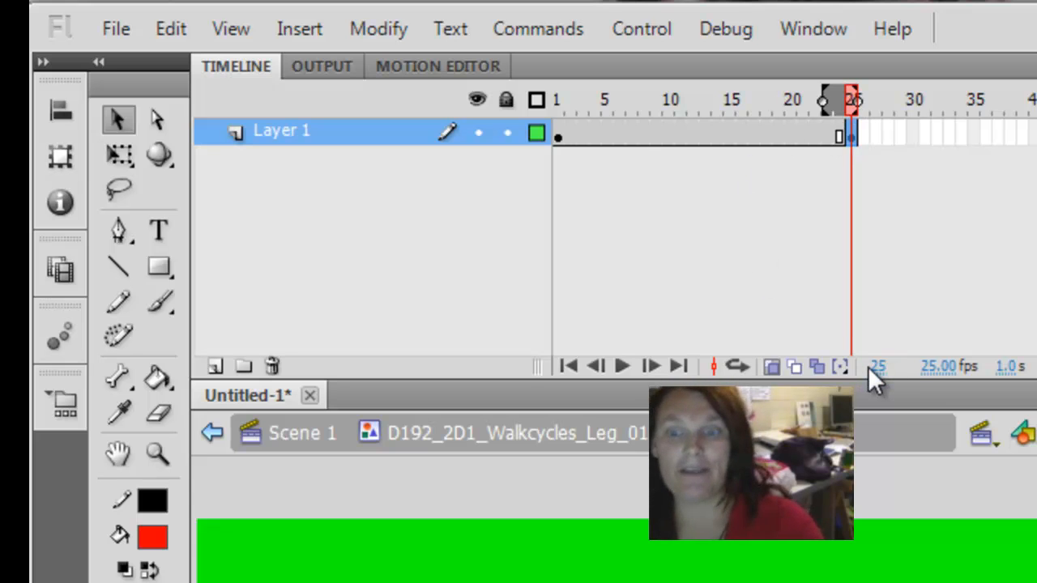
pyautogui.click(703, 136)
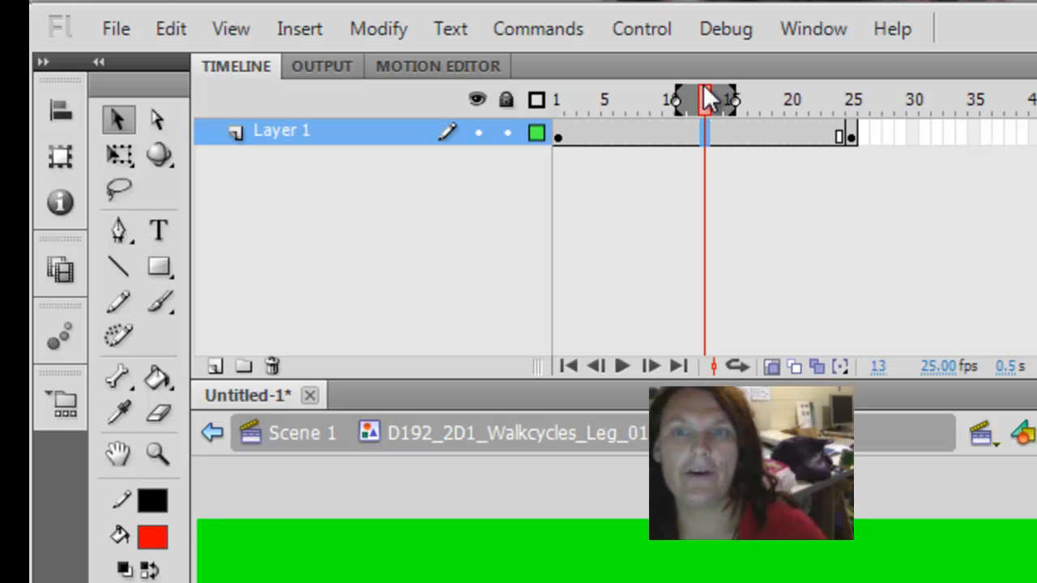
pyautogui.moveTo(702, 93)
pyautogui.mouseDown()
pyautogui.moveTo(752, 96)
pyautogui.moveTo(699, 106)
pyautogui.mouseUp()
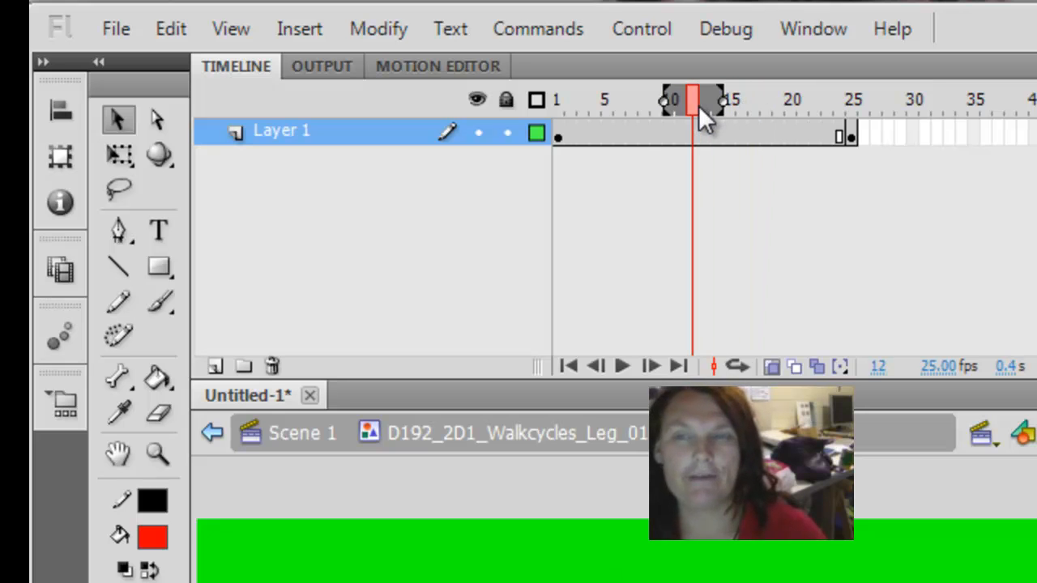
pyautogui.moveTo(692, 102); pyautogui.dragTo(700, 102)
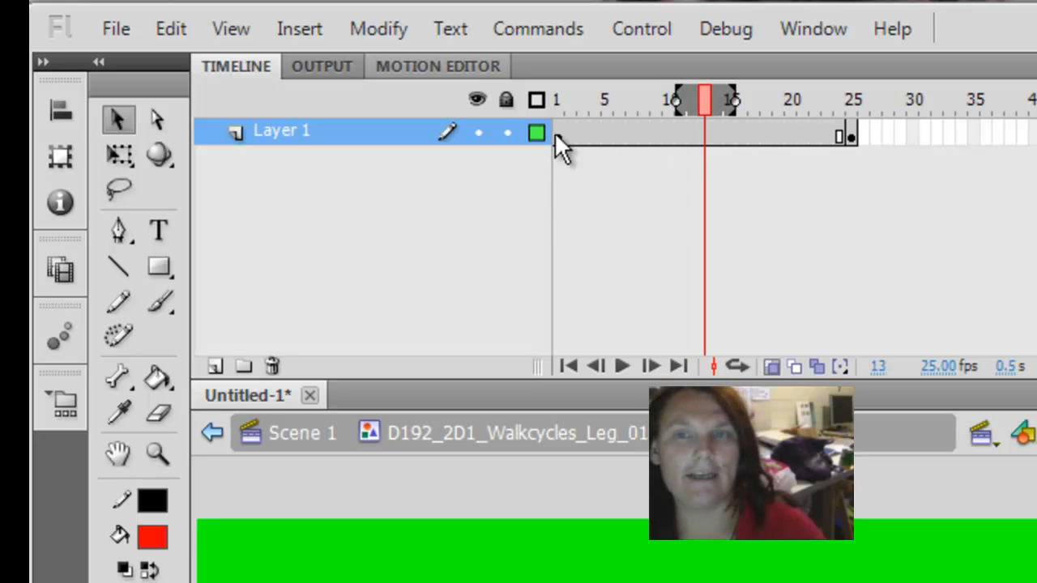
pyautogui.click(706, 136)
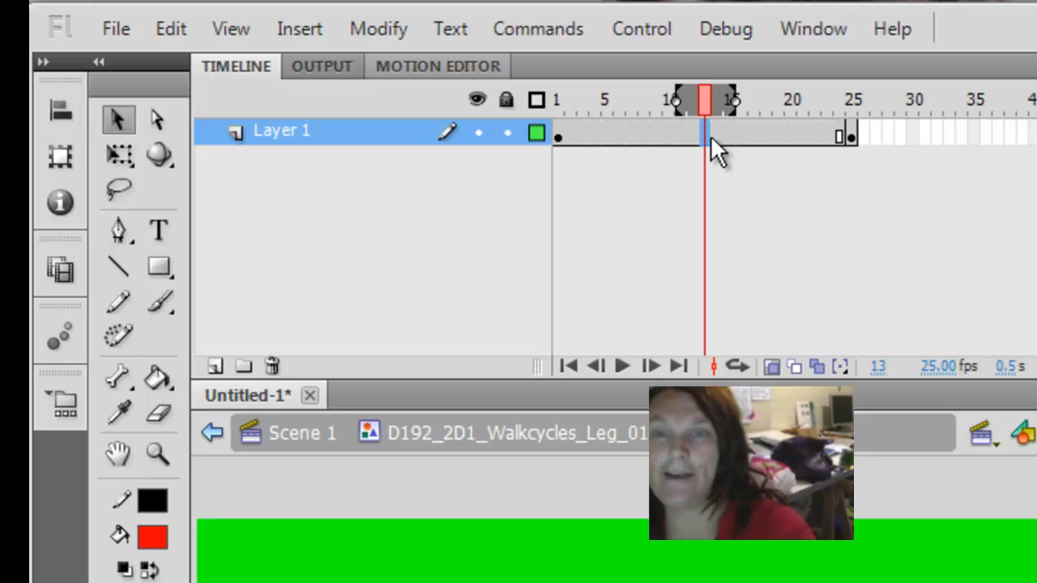
pyautogui.press('F7')
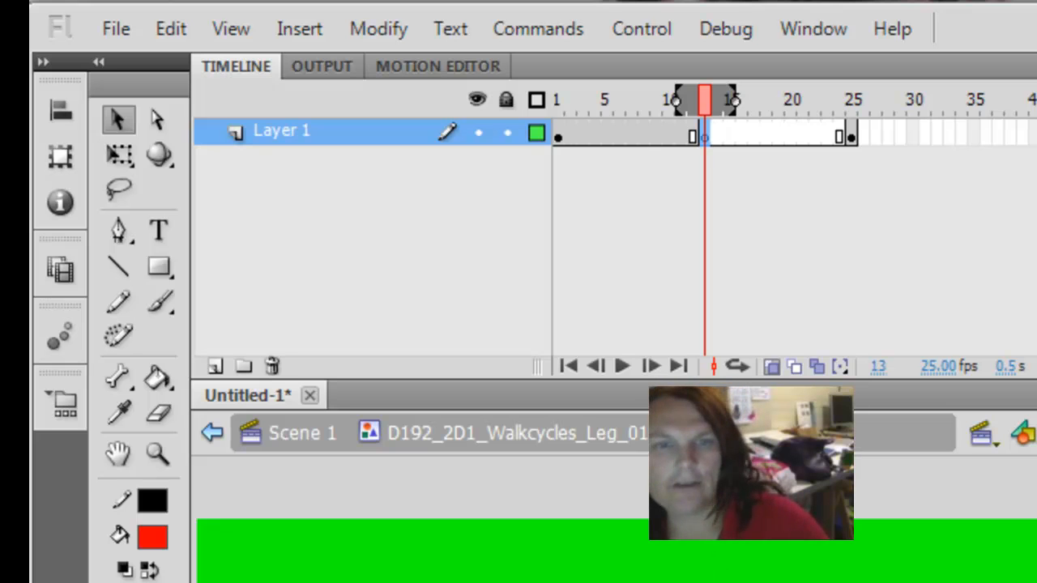
# Brush a red trailing leg on frame 13 from the hip backwards, with a marked bent knee, raised heel and toe on the ground line
pyautogui.click(158, 302)
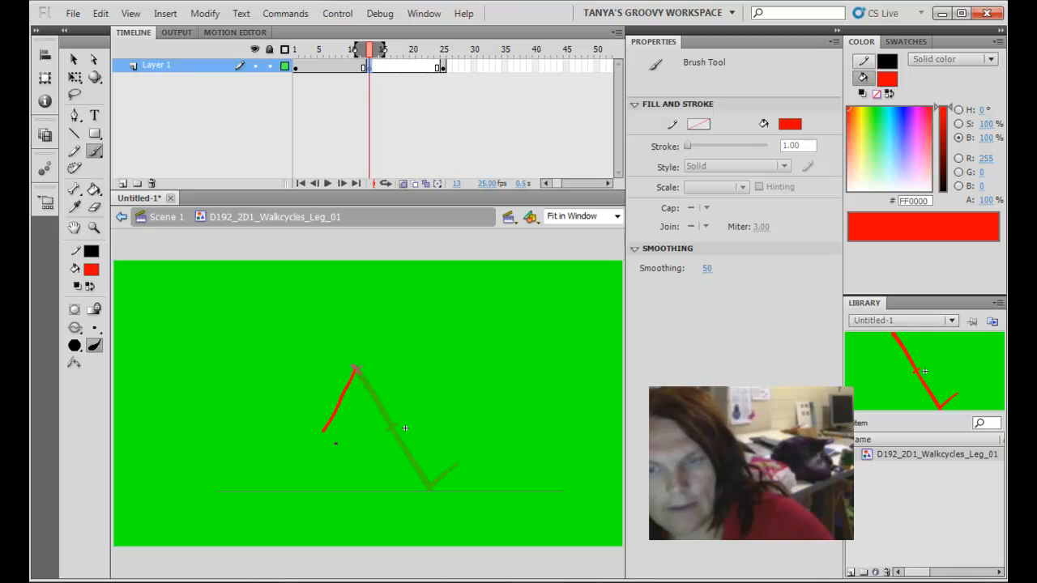
pyautogui.moveTo(308, 453); pyautogui.dragTo(305, 456)
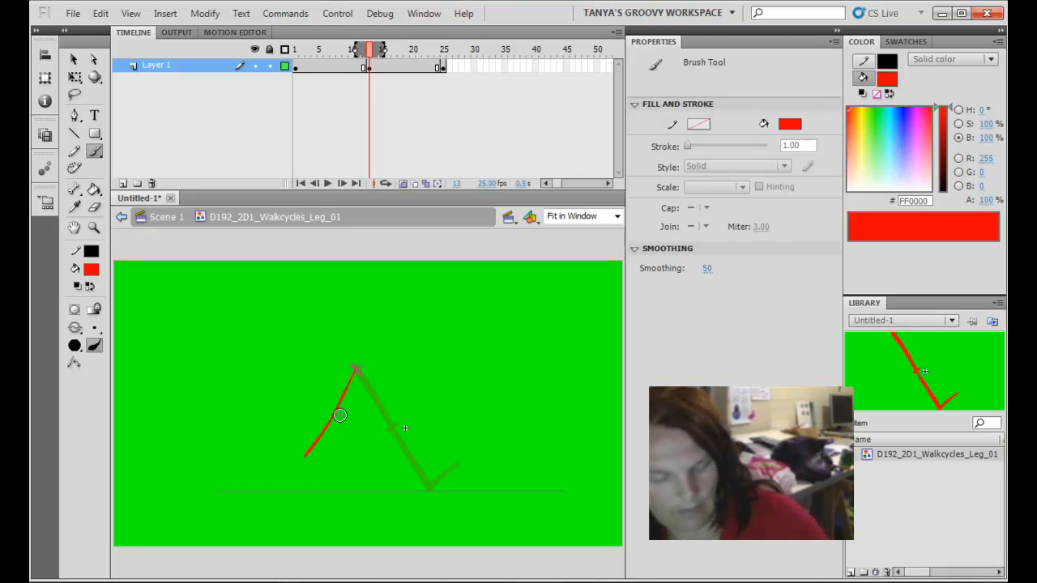
pyautogui.hotkey('ctrl', 'z')
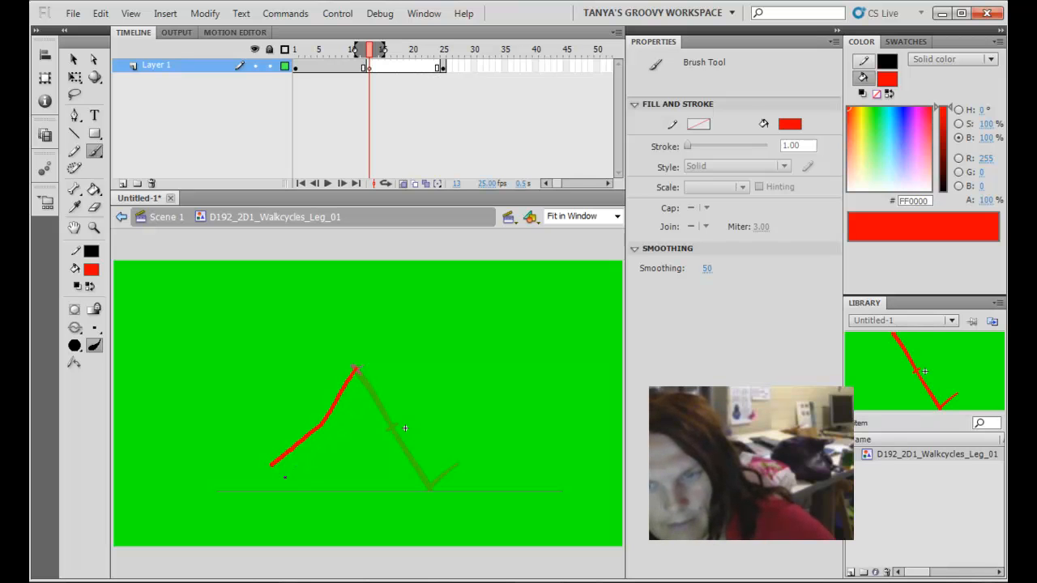
pyautogui.moveTo(297, 491); pyautogui.dragTo(297, 490)
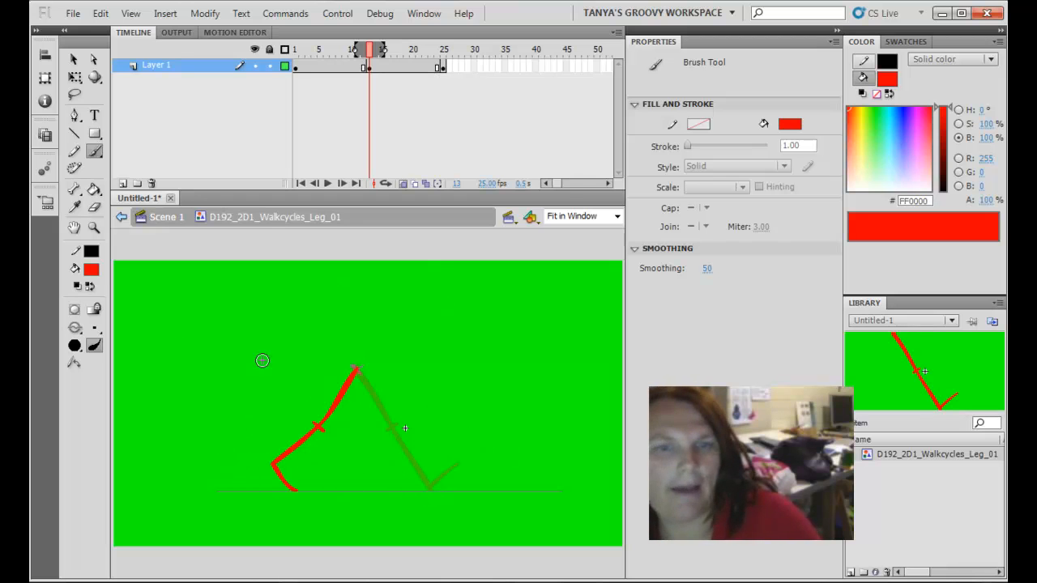
# Sketch the foot's path as a blue (3232FF) loop between the two poses, undo it, and set the fill back to red
pyautogui.click(93, 270)
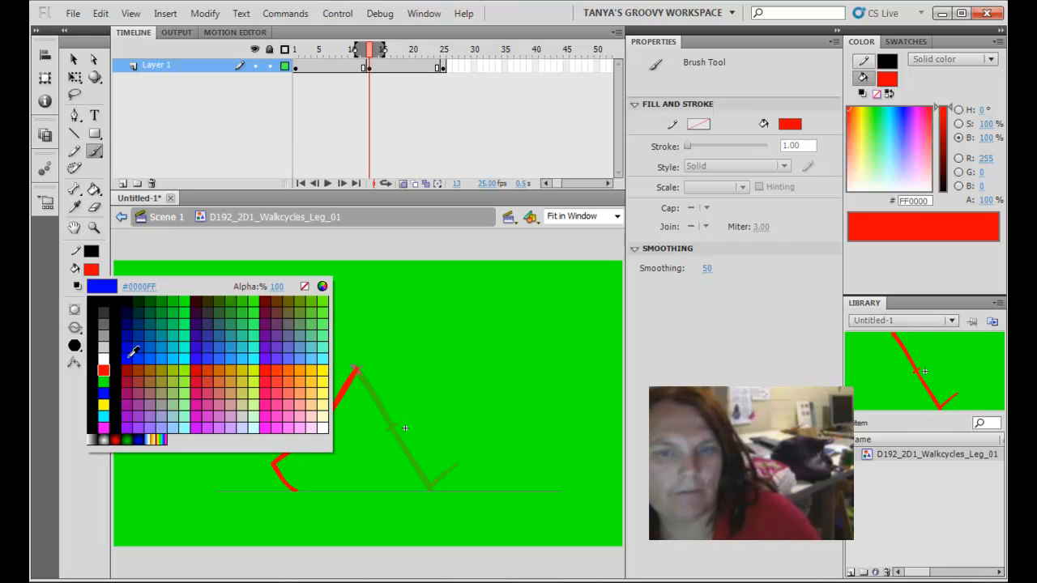
pyautogui.click(129, 356)
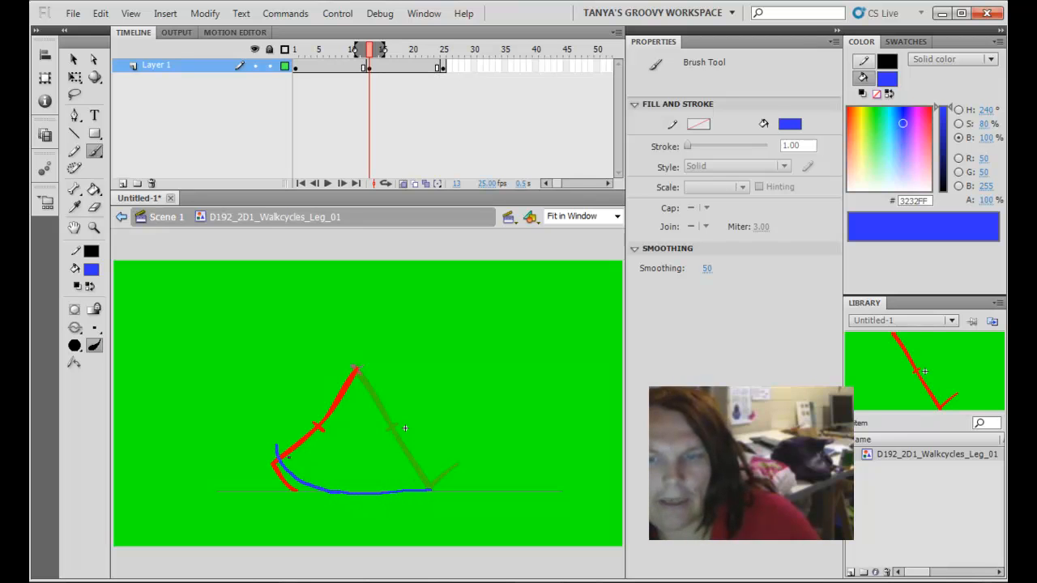
pyautogui.moveTo(374, 459); pyautogui.dragTo(414, 480)
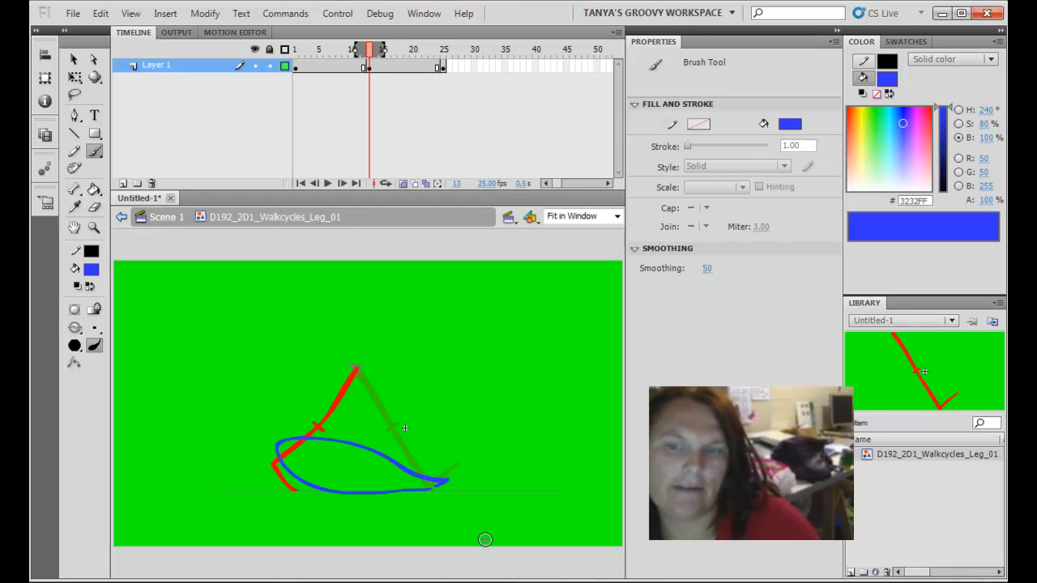
pyautogui.hotkey('ctrl', 'z')
pyautogui.click(91, 269)
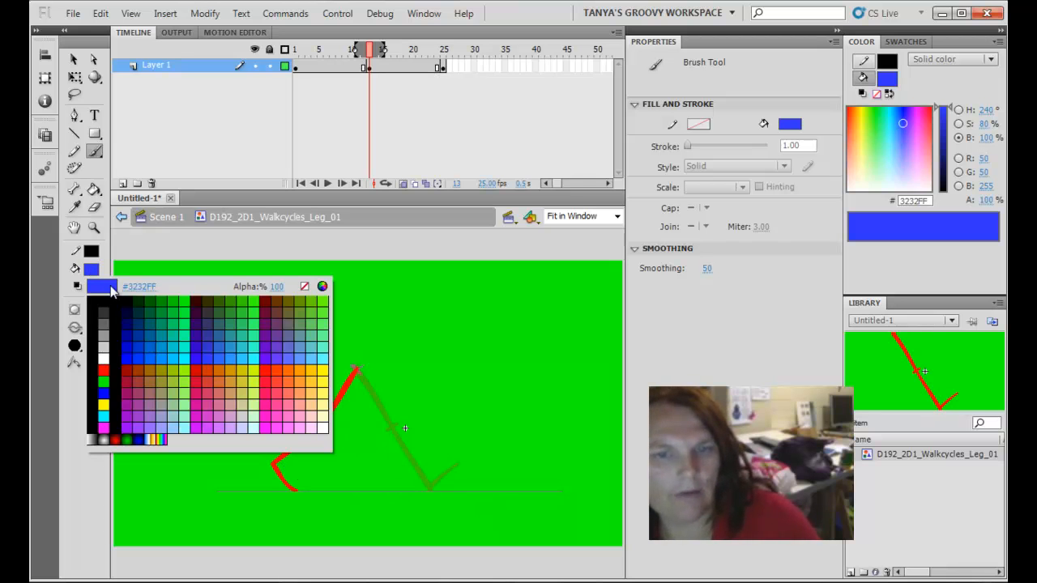
pyautogui.click(104, 371)
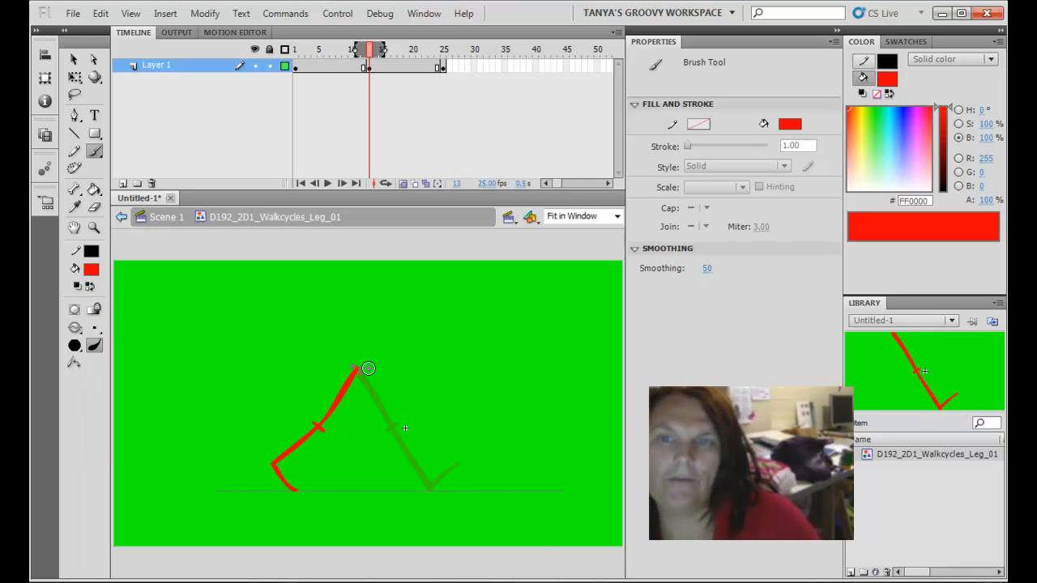
# Insert a blank keyframe at frame 7 and extend the end of the onion-skin range to frame 13
pyautogui.moveTo(373, 50)
pyautogui.mouseDown()
pyautogui.moveTo(393, 50)
pyautogui.moveTo(327, 52)
pyautogui.moveTo(370, 52)
pyautogui.mouseUp()
pyautogui.moveTo(265, 102)
pyautogui.mouseDown()
pyautogui.moveTo(122, 99)
pyautogui.moveTo(193, 102)
pyautogui.mouseUp()
pyautogui.click(195, 132)
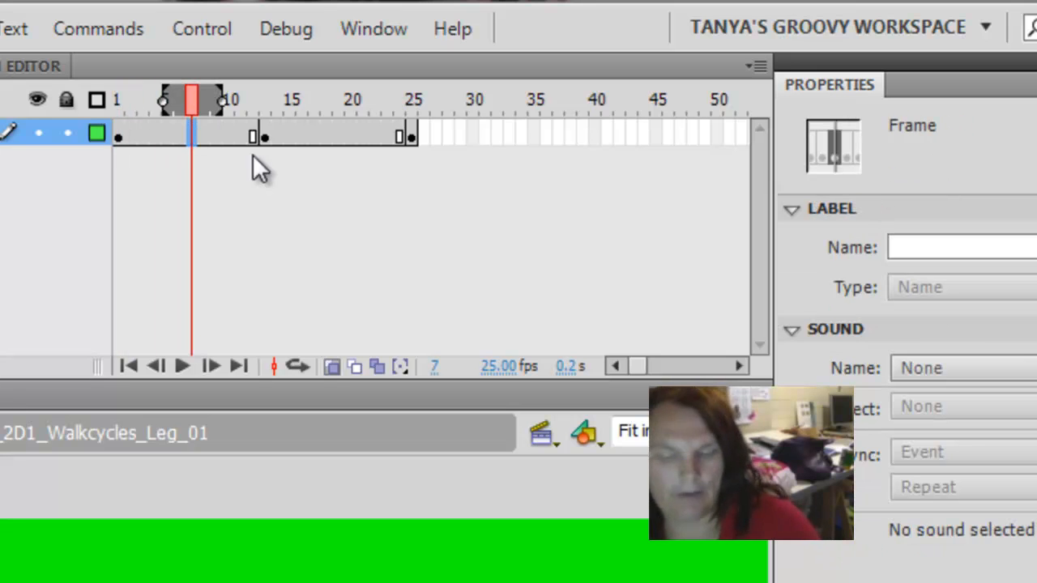
pyautogui.press('F7')
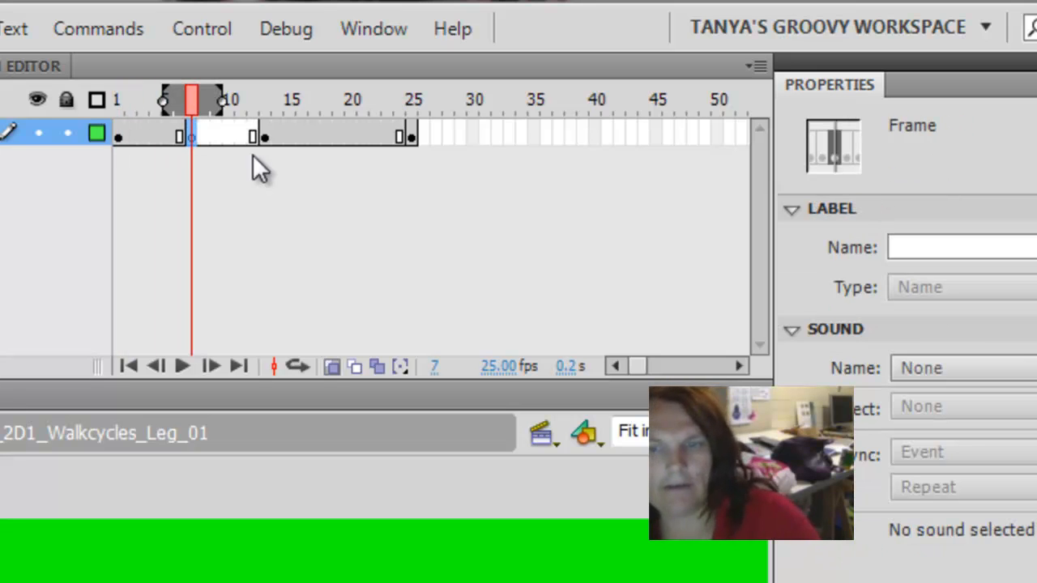
pyautogui.moveTo(221, 98); pyautogui.dragTo(268, 97)
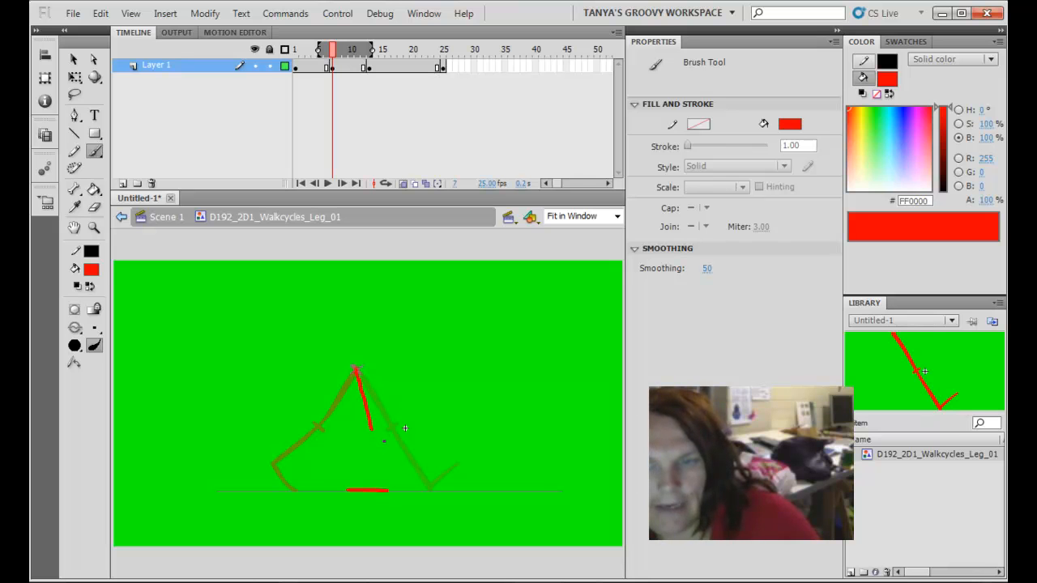
# Complete the red passing leg on frame 7 with a knee mark and a shin slanting back to the flat foot on the ground line
pyautogui.moveTo(371, 431); pyautogui.dragTo(374, 432)
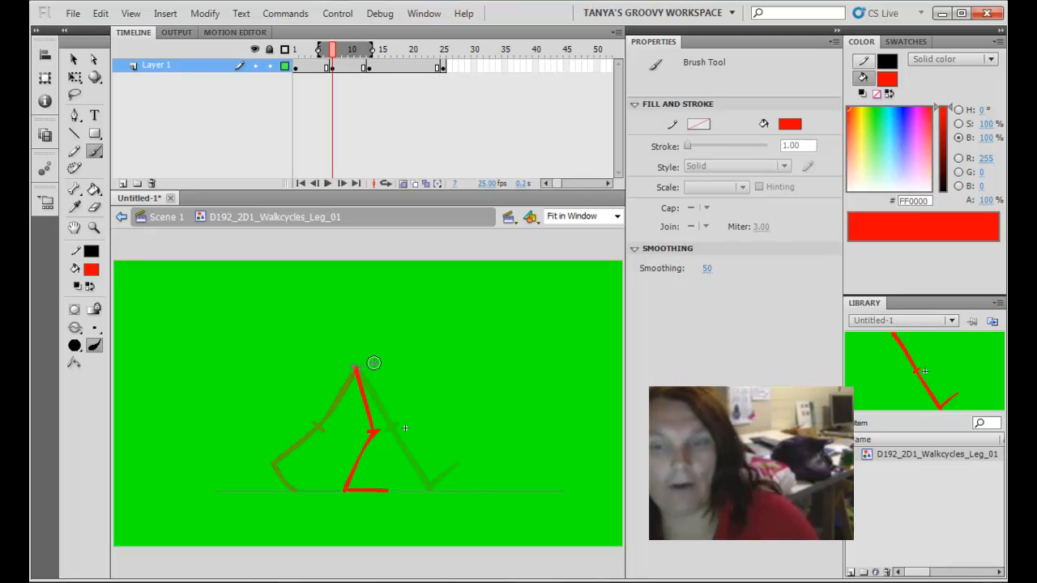
# Insert a blank keyframe at frame 19 and brush a red lifted leg with the knee forward, shin level backwards and foot hanging down
pyautogui.click(339, 49)
pyautogui.moveTo(339, 49); pyautogui.dragTo(407, 50)
pyautogui.click(405, 67)
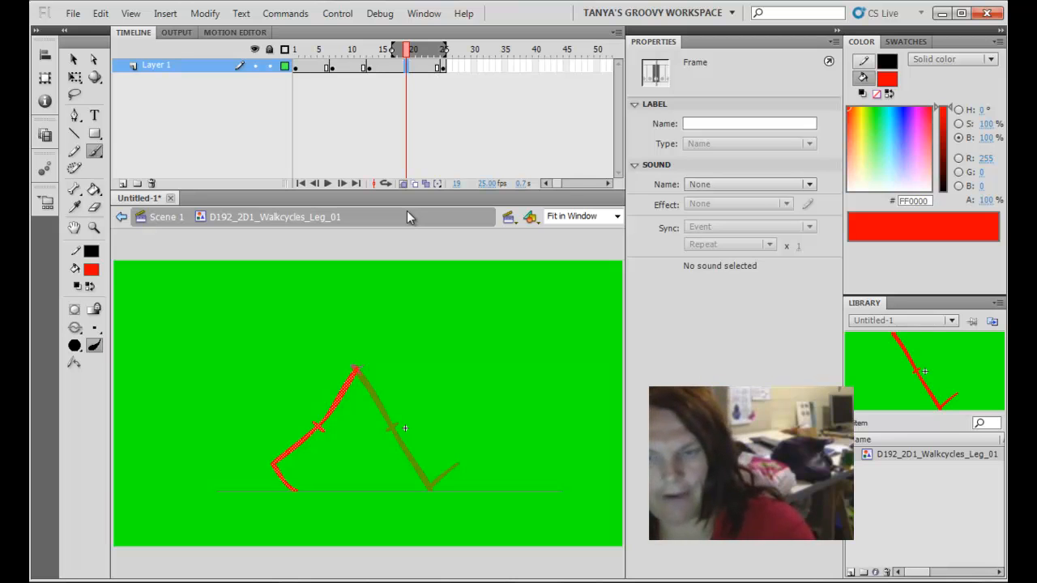
pyautogui.press('F7')
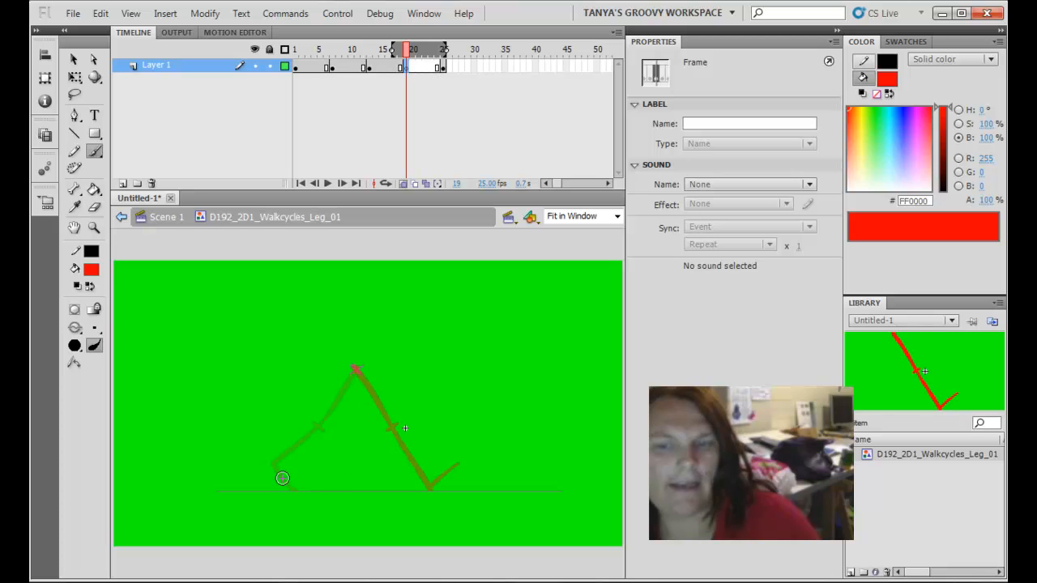
pyautogui.moveTo(355, 369); pyautogui.dragTo(351, 375)
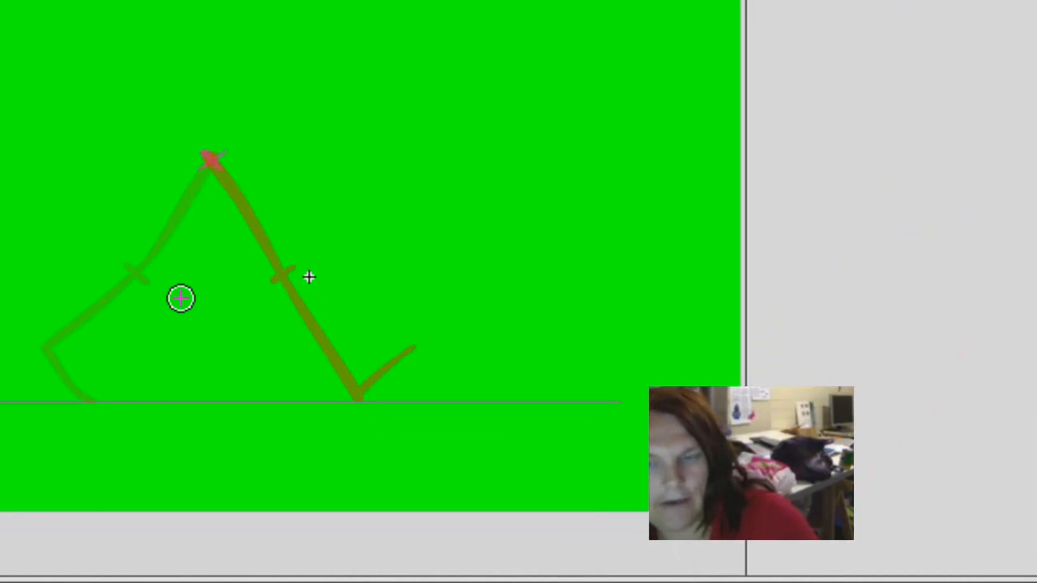
pyautogui.moveTo(178, 294); pyautogui.dragTo(176, 336)
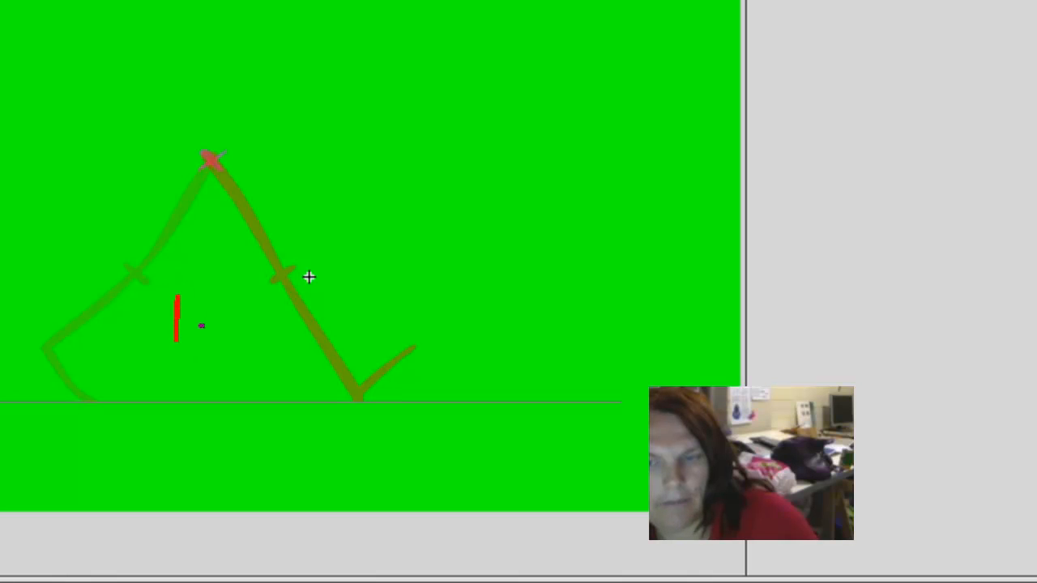
pyautogui.moveTo(178, 297)
pyautogui.mouseDown()
pyautogui.moveTo(175, 357)
pyautogui.moveTo(176, 289)
pyautogui.moveTo(178, 365)
pyautogui.moveTo(176, 341)
pyautogui.mouseUp()
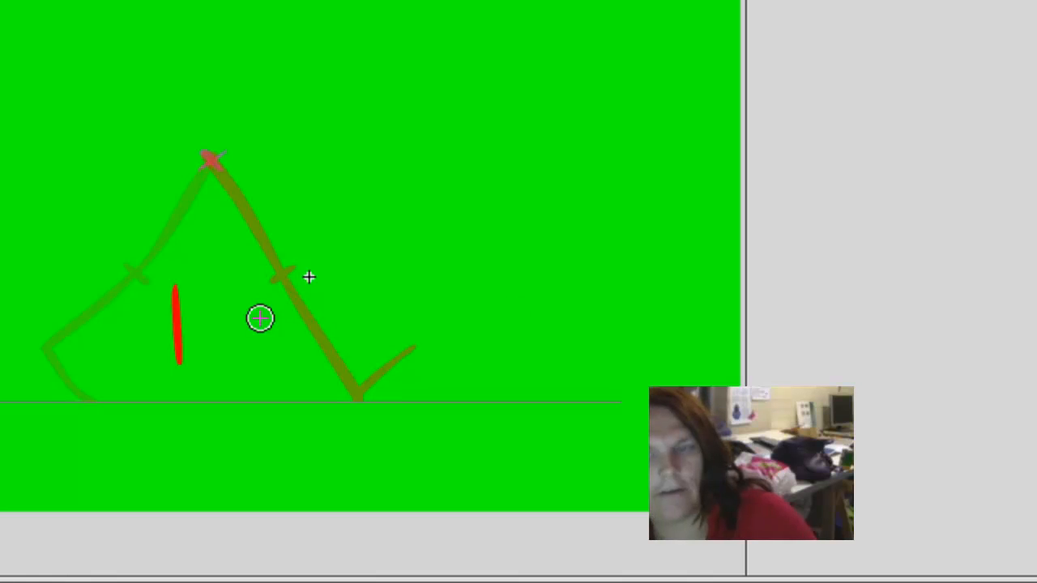
pyautogui.moveTo(174, 287); pyautogui.dragTo(185, 289)
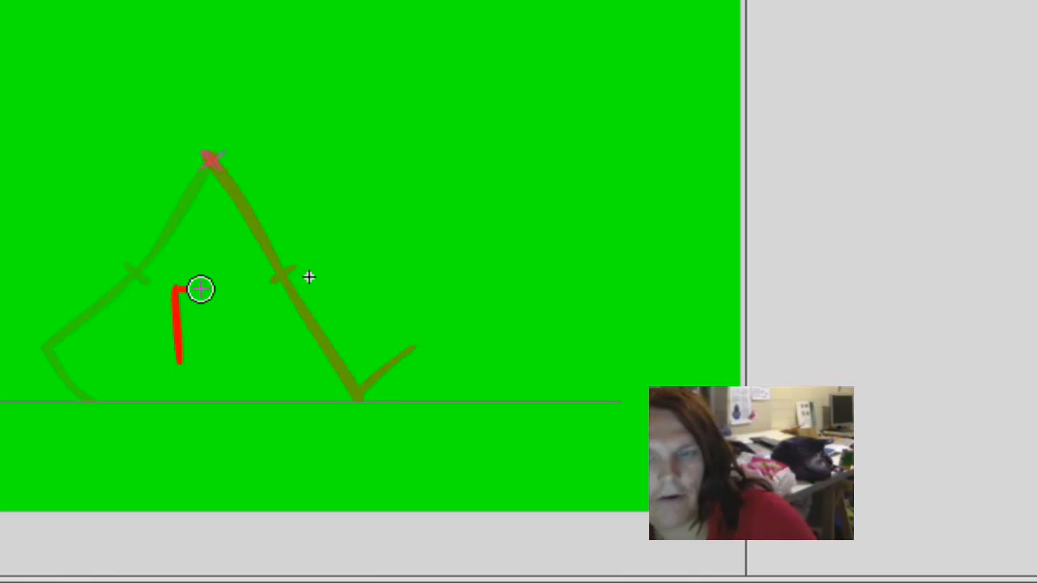
pyautogui.moveTo(211, 162)
pyautogui.mouseDown()
pyautogui.moveTo(311, 303)
pyautogui.moveTo(200, 316)
pyautogui.mouseUp()
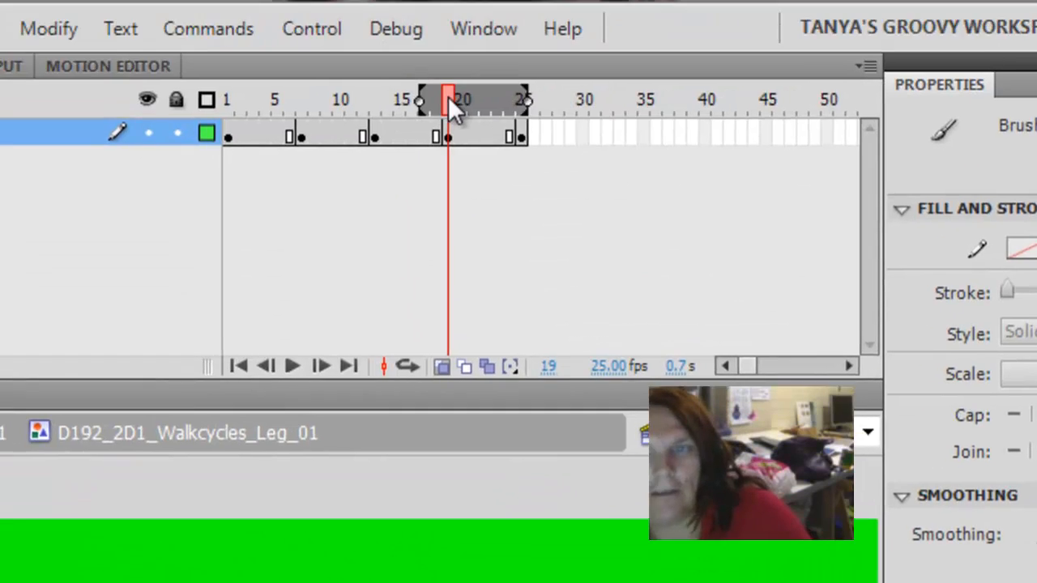
# Insert a blank keyframe at frame 4 and brush a red leg angled slightly forward, with a near-vertical shin and flat foot on the ground line
pyautogui.moveTo(451, 104)
pyautogui.mouseDown()
pyautogui.moveTo(397, 105)
pyautogui.moveTo(522, 102)
pyautogui.moveTo(180, 137)
pyautogui.moveTo(354, 131)
pyautogui.moveTo(515, 109)
pyautogui.moveTo(202, 166)
pyautogui.moveTo(409, 154)
pyautogui.moveTo(484, 133)
pyautogui.moveTo(343, 154)
pyautogui.moveTo(451, 133)
pyautogui.mouseUp()
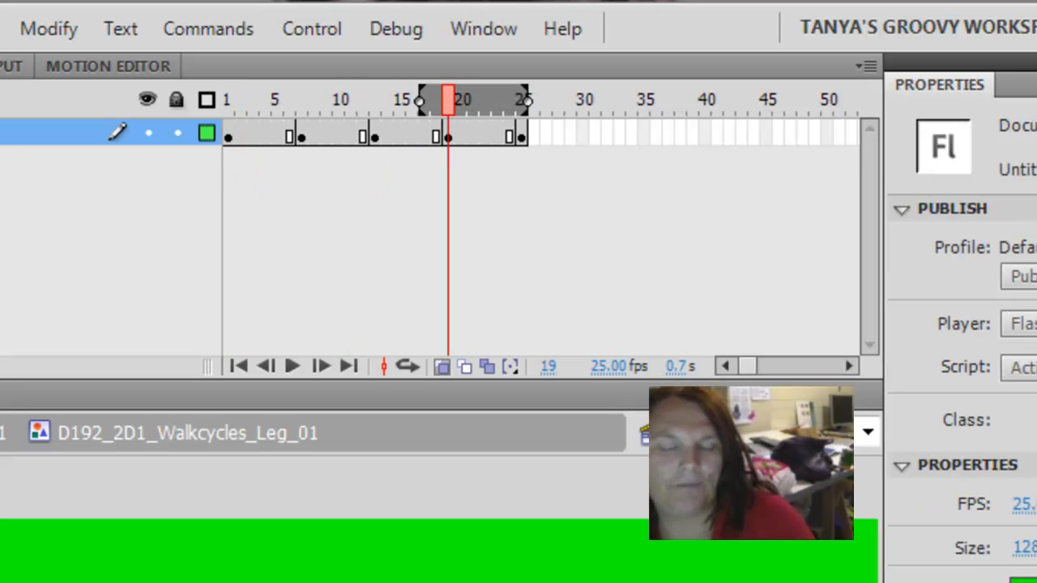
pyautogui.moveTo(452, 109); pyautogui.dragTo(271, 130)
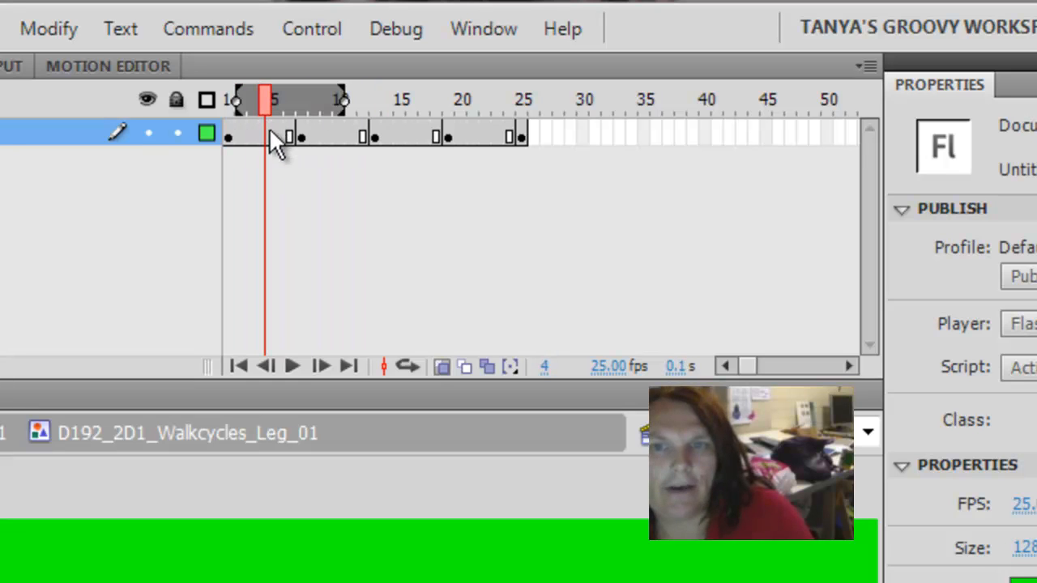
pyautogui.click(264, 135)
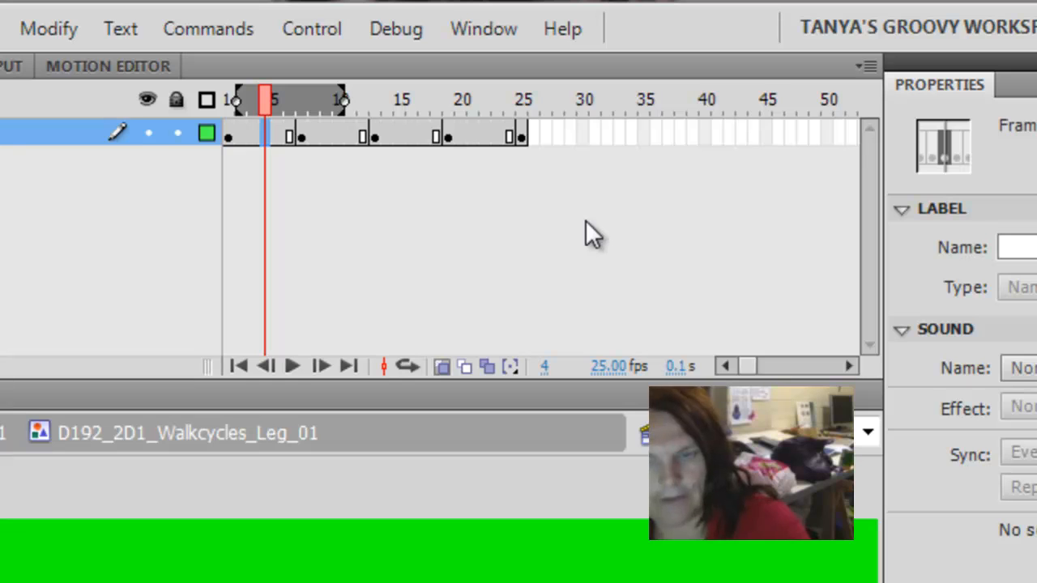
pyautogui.press('F7')
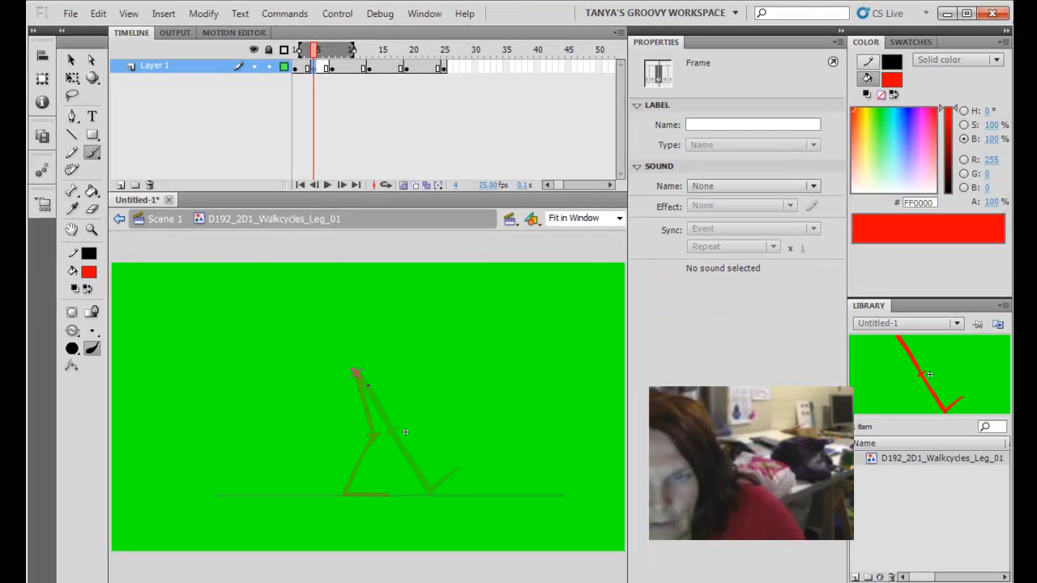
pyautogui.press('b')
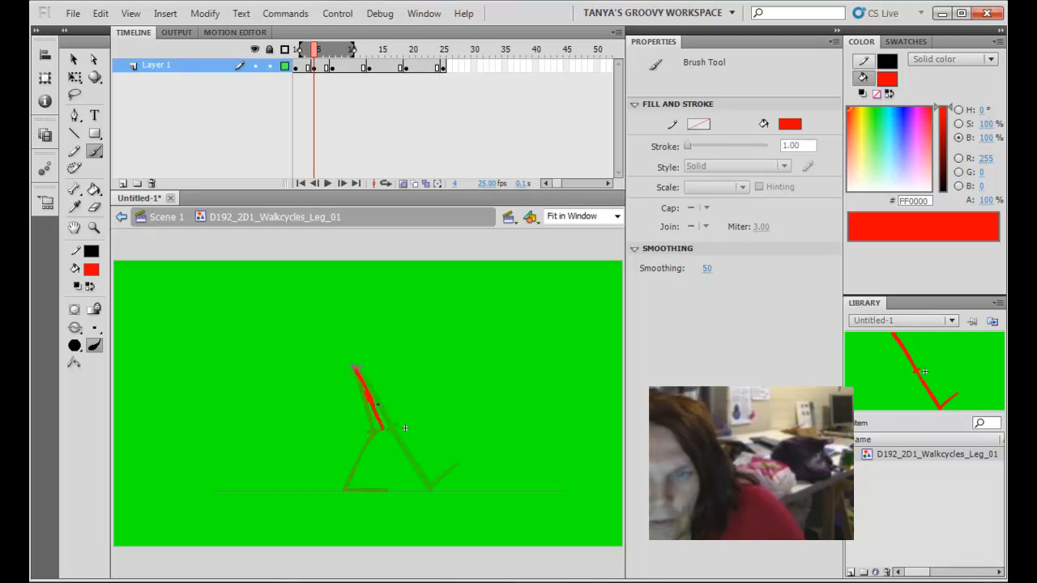
pyautogui.moveTo(372, 388); pyautogui.dragTo(365, 384)
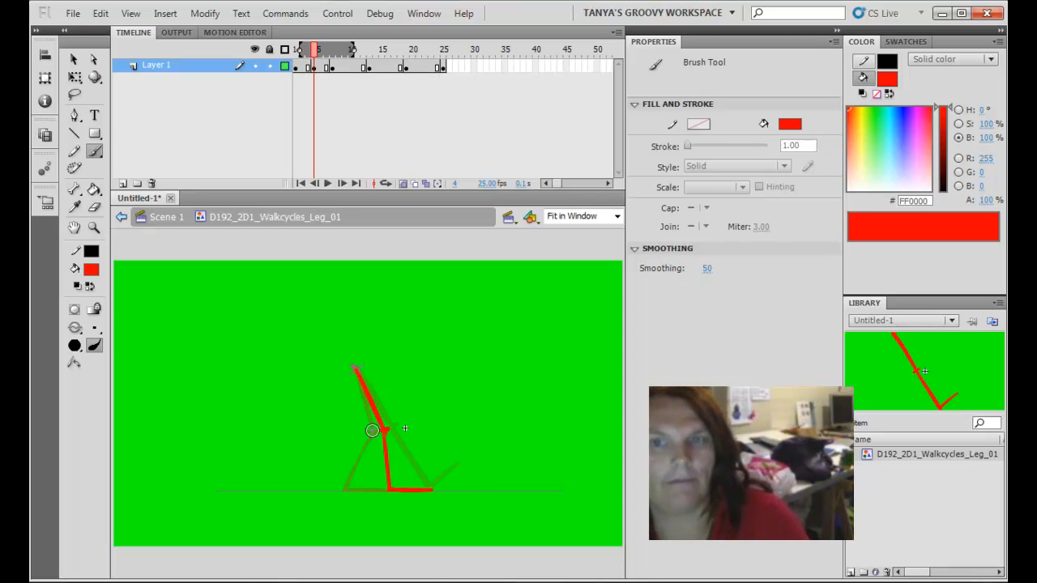
# Insert a blank keyframe at frame 10 and brush a red leg with a marked knee, backward shin, lifted heel and toes flat on the ground
pyautogui.click(350, 68)
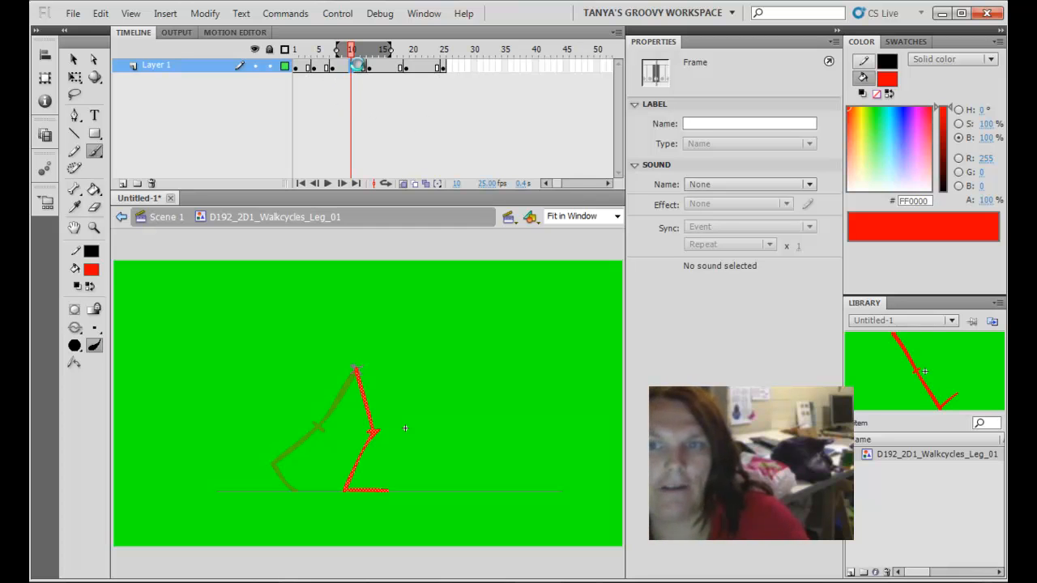
pyautogui.press('Delete')
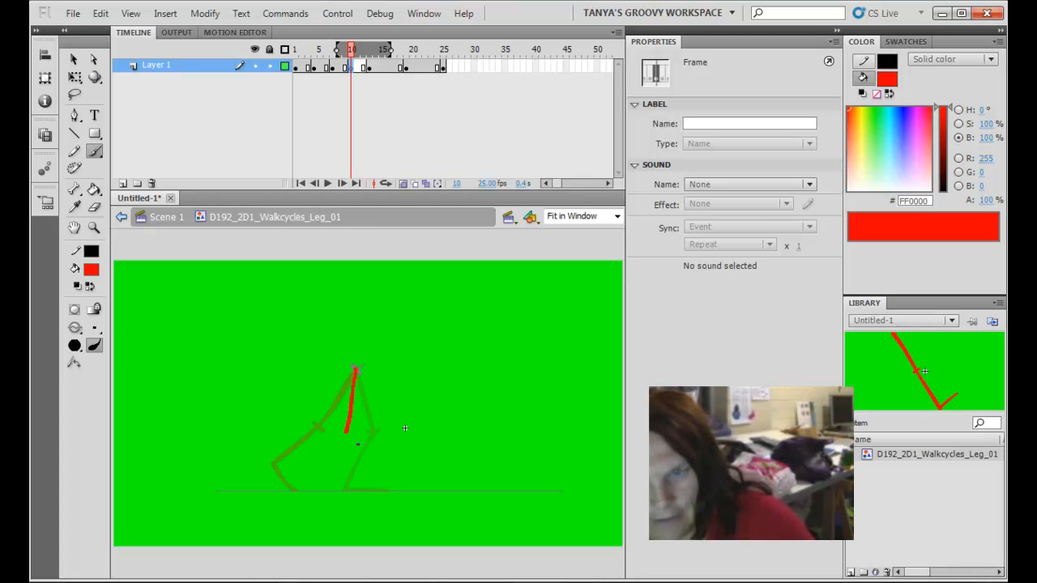
pyautogui.moveTo(347, 430); pyautogui.dragTo(347, 433)
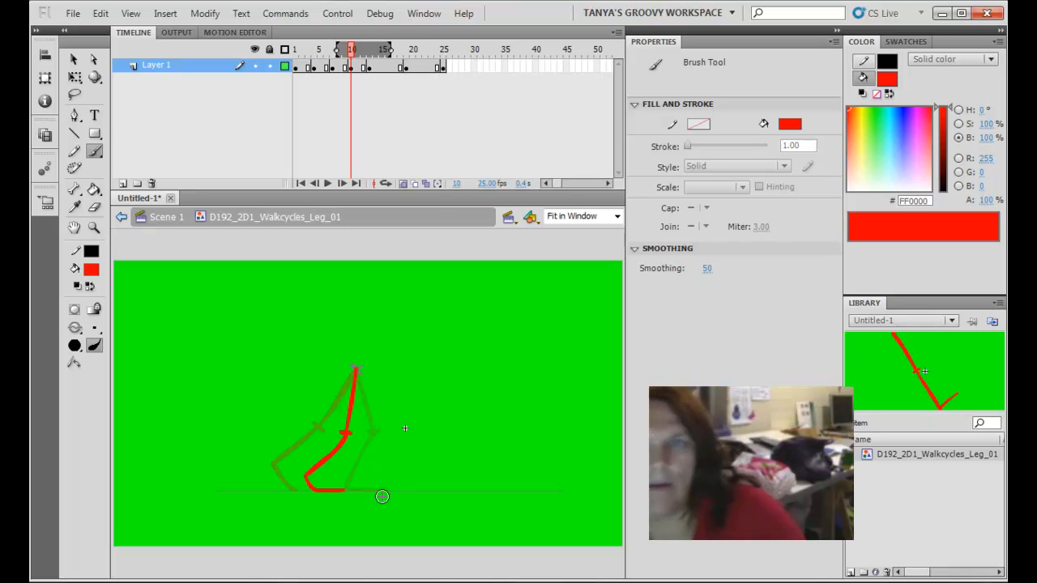
# Insert a blank keyframe at frame 16 and brush a red leg with a vertical thigh, shin kicked back level and foot angled down, redoing the first strokes
pyautogui.click(388, 68)
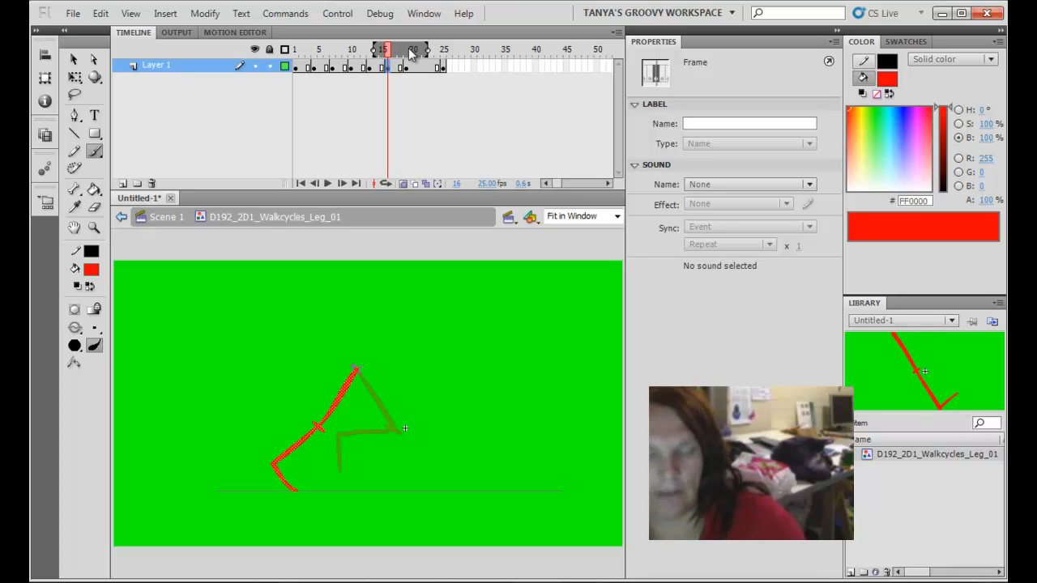
pyautogui.press('Delete')
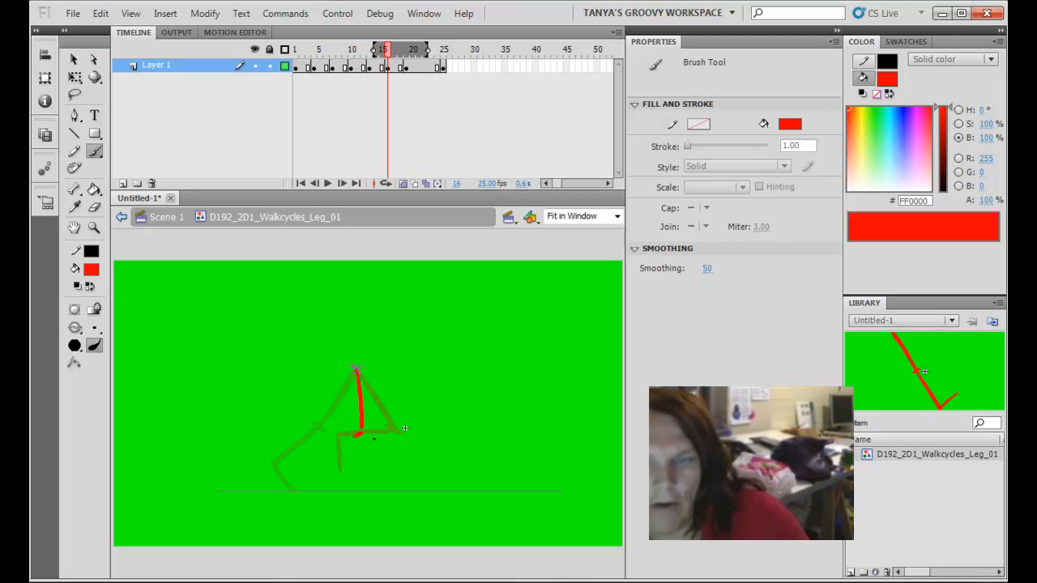
pyautogui.hotkey('ctrl', 'z')
pyautogui.hotkey('ctrl', 'z')
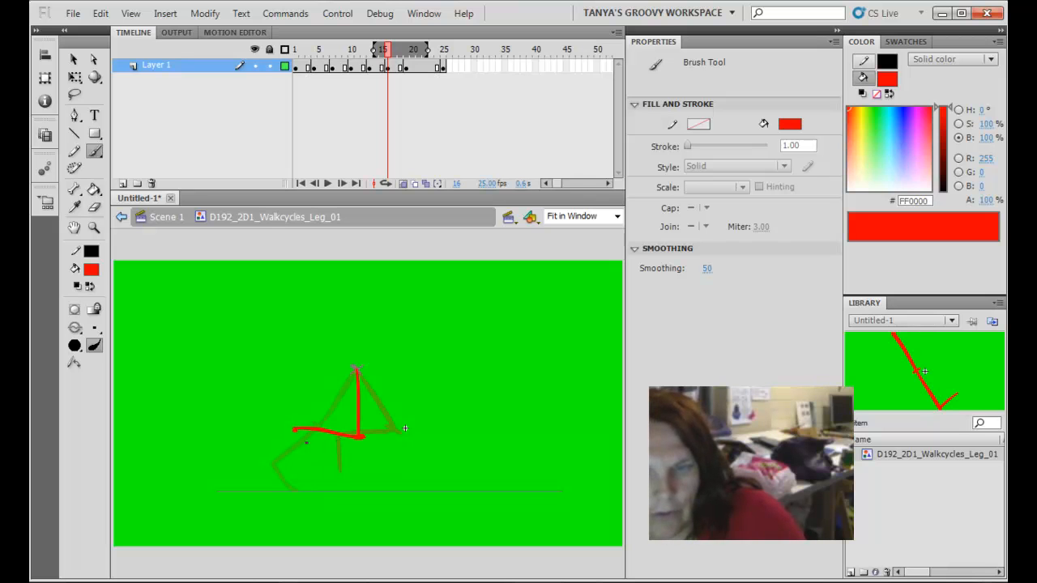
pyautogui.moveTo(307, 442); pyautogui.dragTo(314, 464)
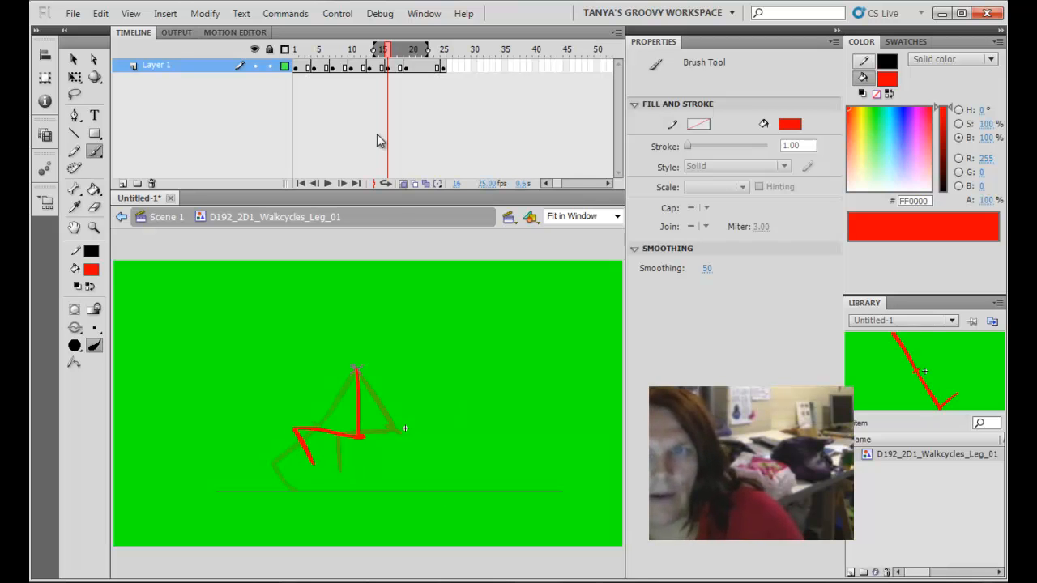
# Insert a blank keyframe at frame 22 and brush a red leg with a high forward knee, shin slanting back and foot above the ground line
pyautogui.click(425, 67)
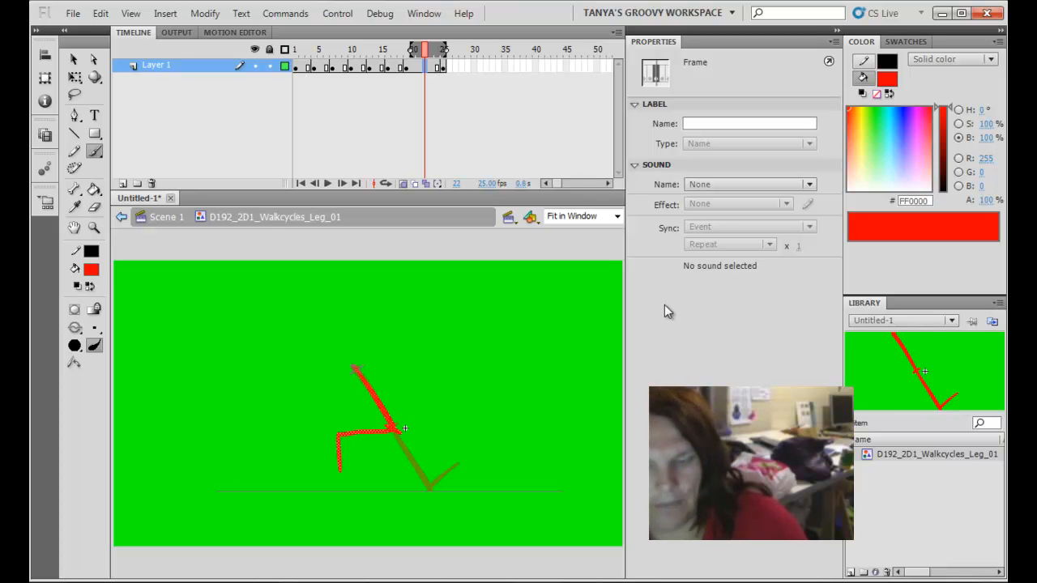
pyautogui.press('F7')
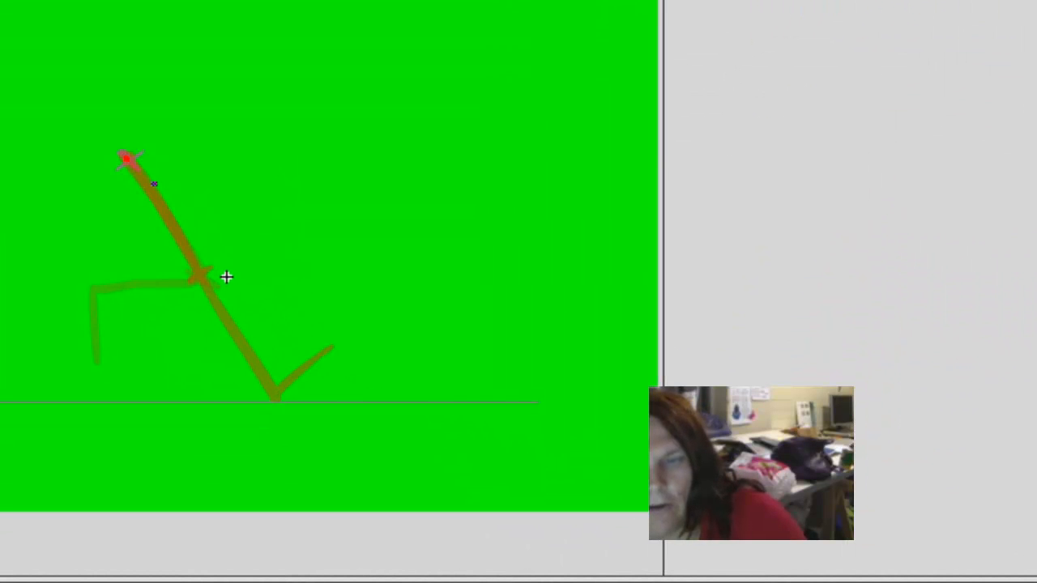
pyautogui.moveTo(157, 185); pyautogui.dragTo(275, 191)
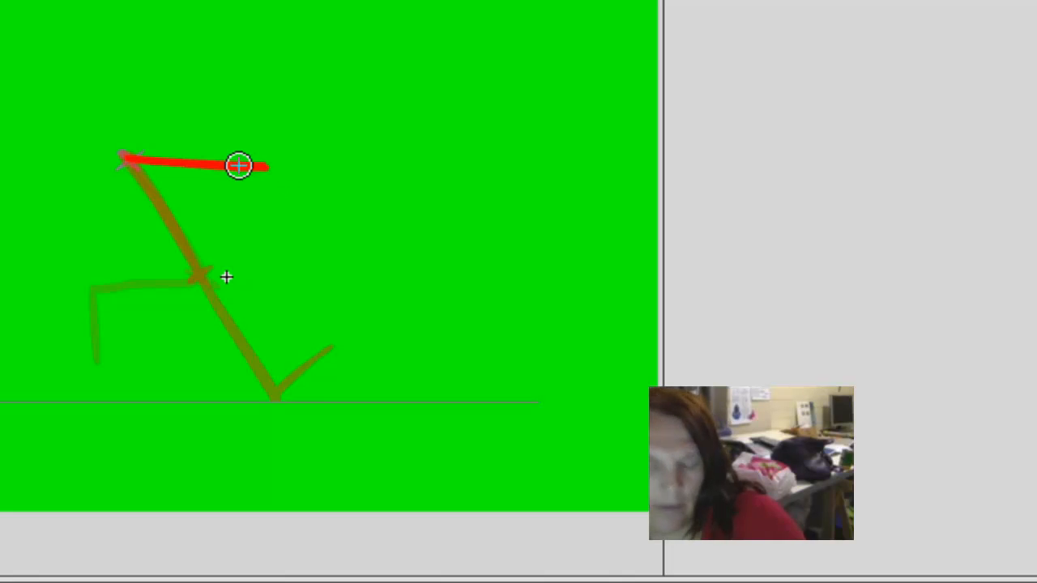
pyautogui.hotkey('ctrl', 'z')
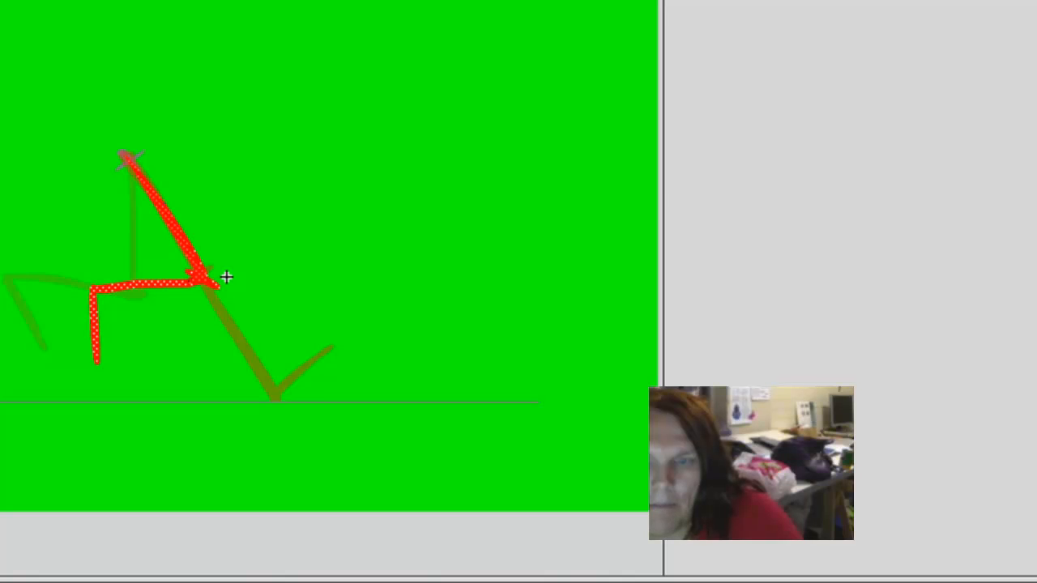
pyautogui.click(115, 101)
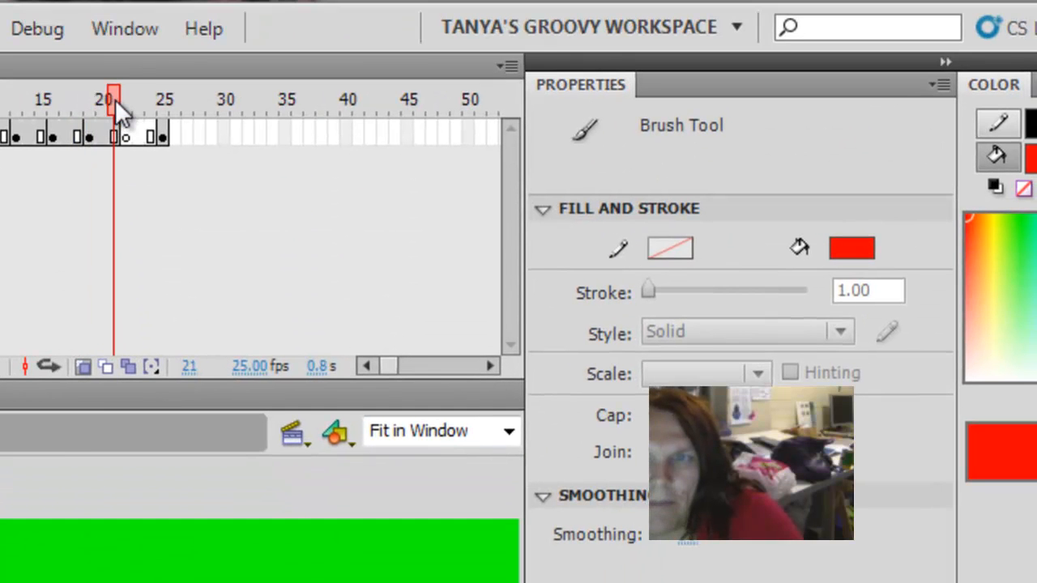
pyautogui.moveTo(112, 99)
pyautogui.mouseDown()
pyautogui.moveTo(88, 102)
pyautogui.moveTo(129, 102)
pyautogui.mouseUp()
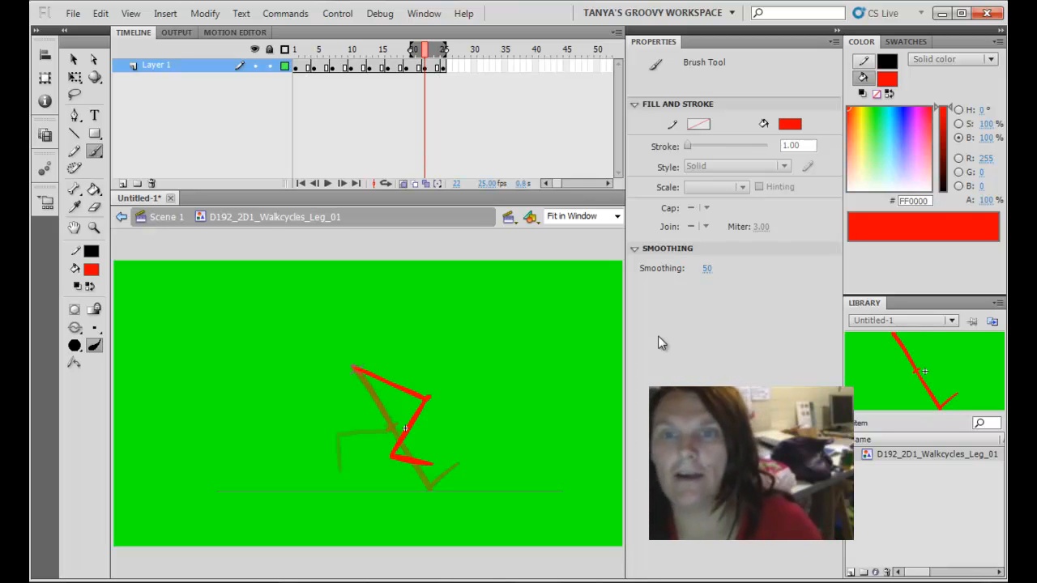
# Play the leg animation from frame 1, turn off onion skinning and play it again
pyautogui.moveTo(425, 53); pyautogui.dragTo(255, 79)
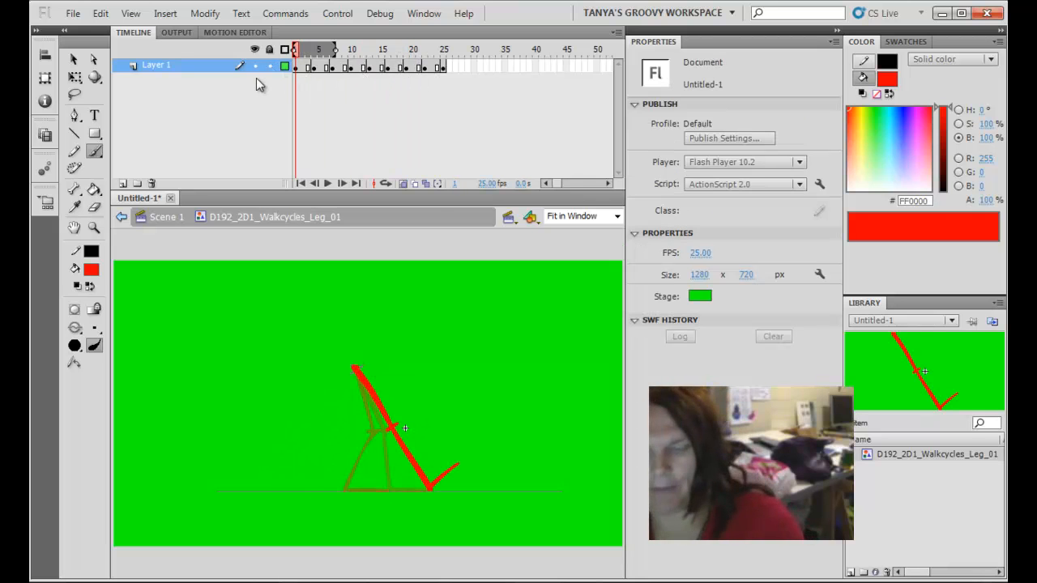
pyautogui.press('Return')
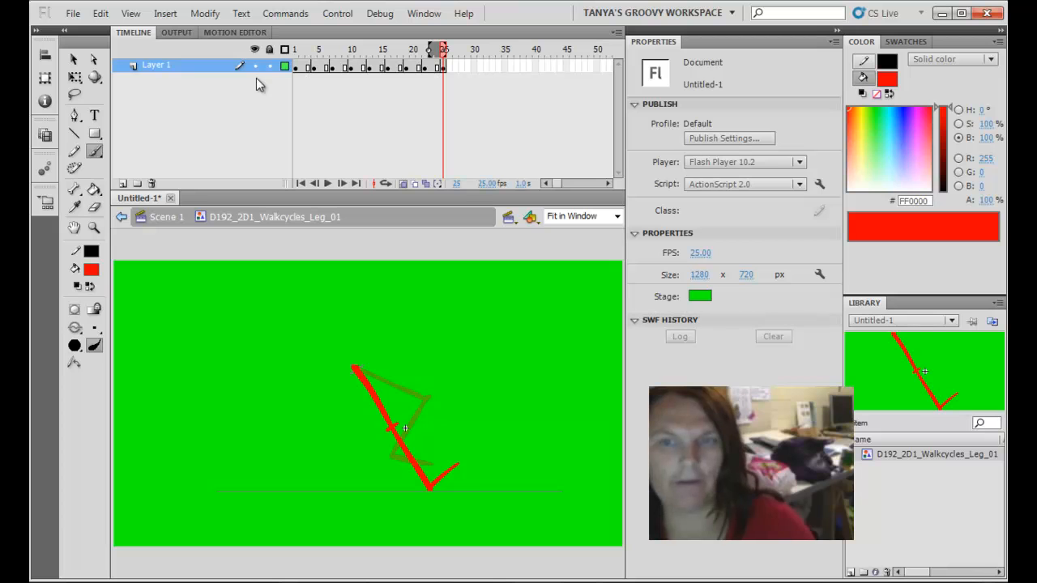
pyautogui.click(401, 183)
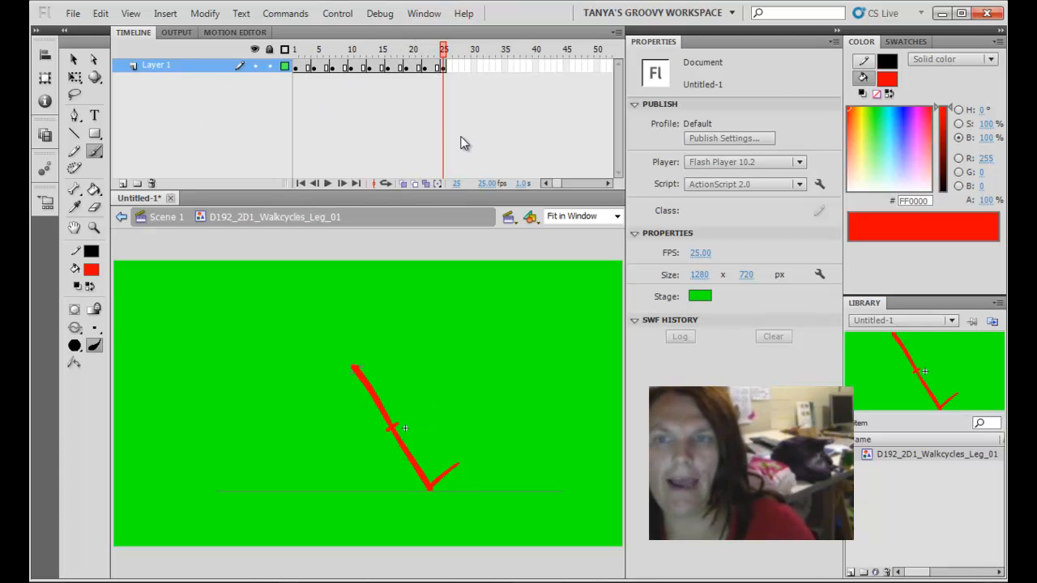
pyautogui.press('Return')
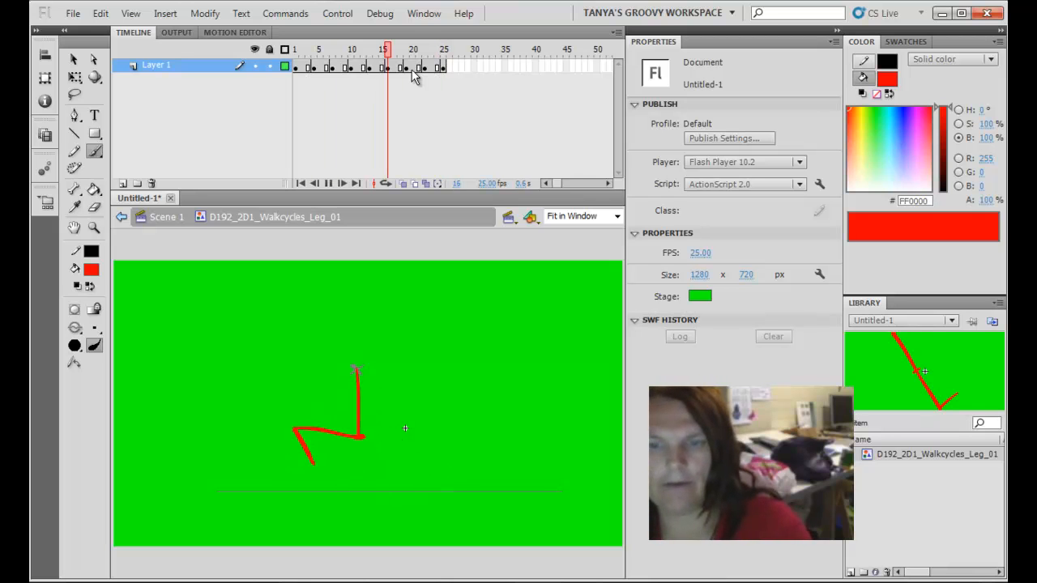
# Turn on looped playback, preview the leg walk cycle and return the playhead to frame 1
pyautogui.click(337, 14)
pyautogui.click(374, 207)
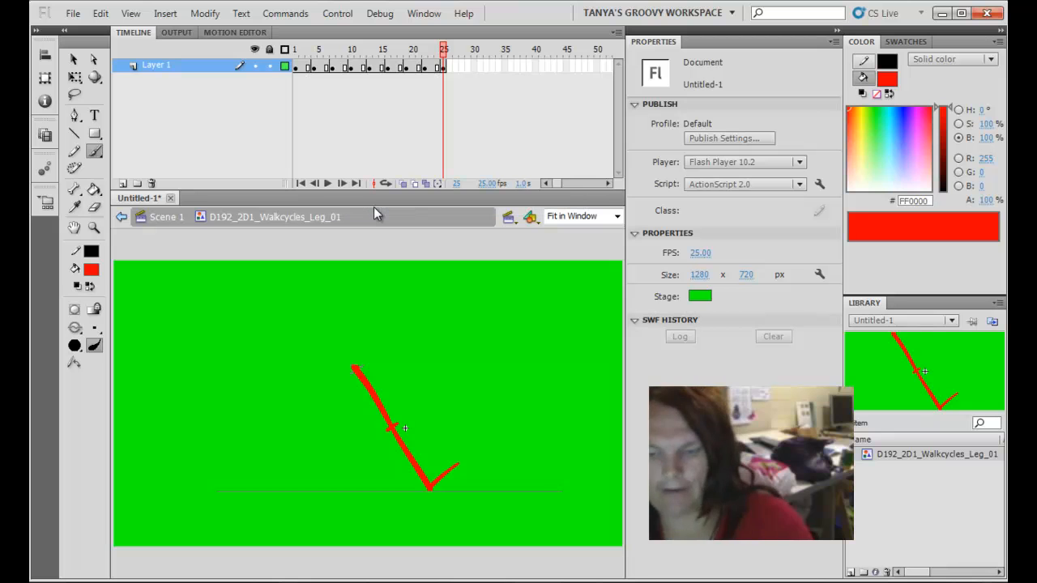
pyautogui.press('Return')
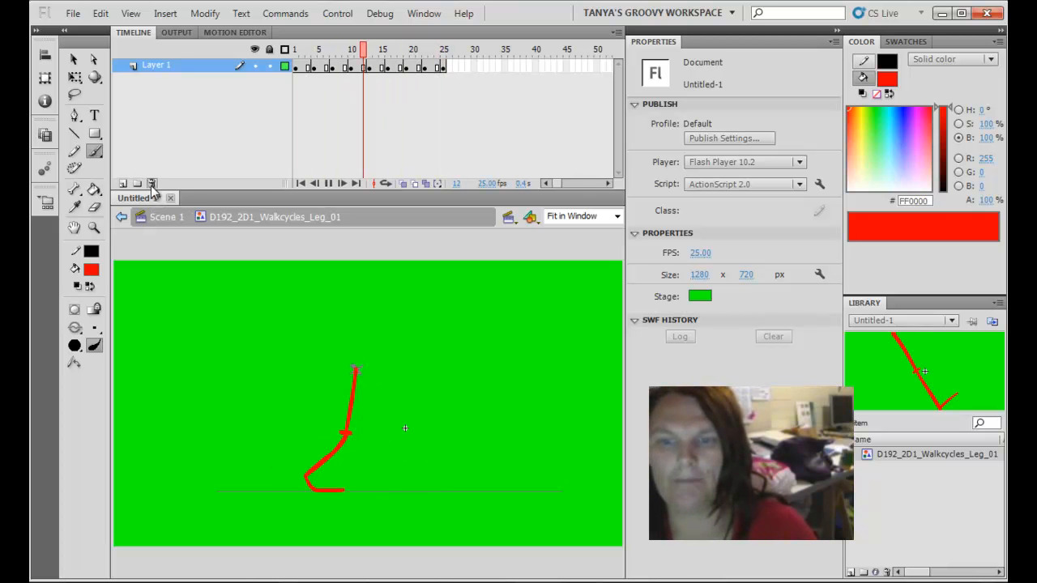
pyautogui.click(302, 51)
pyautogui.moveTo(302, 50); pyautogui.dragTo(281, 66)
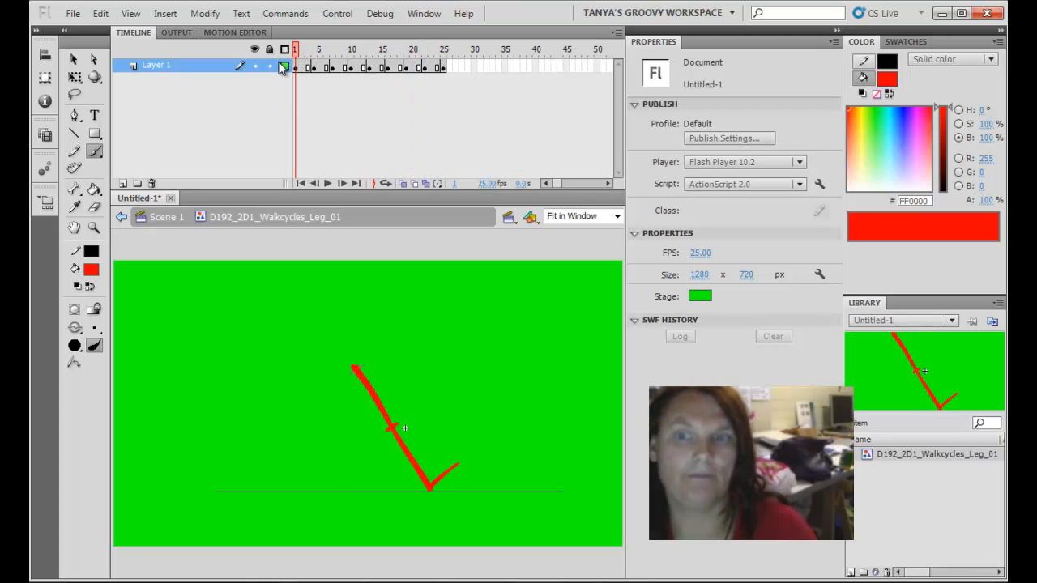